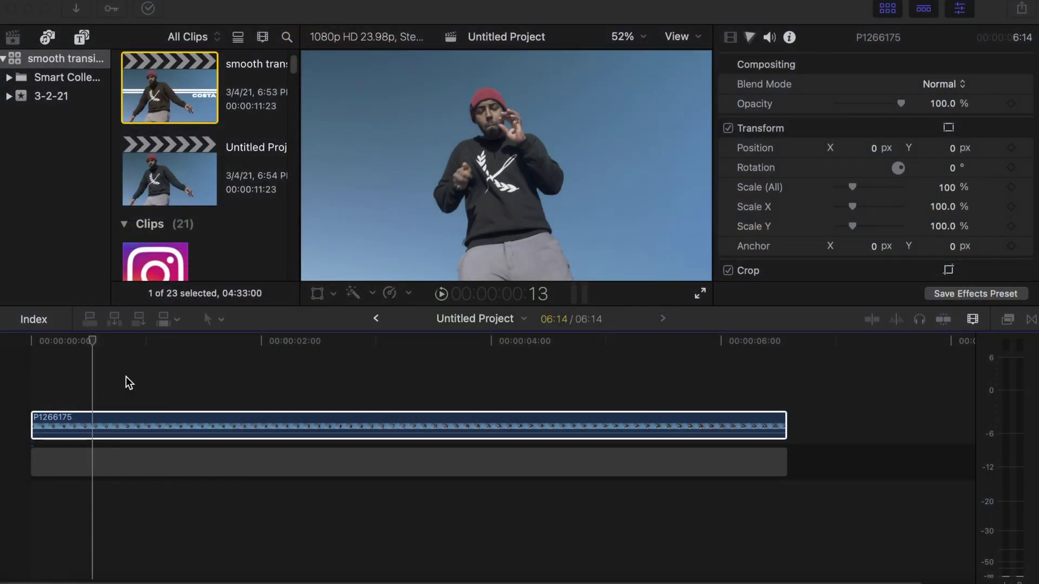
Step: Duplicate the dancer clip onto the lane above and disable the lower original
left_click(126, 344)
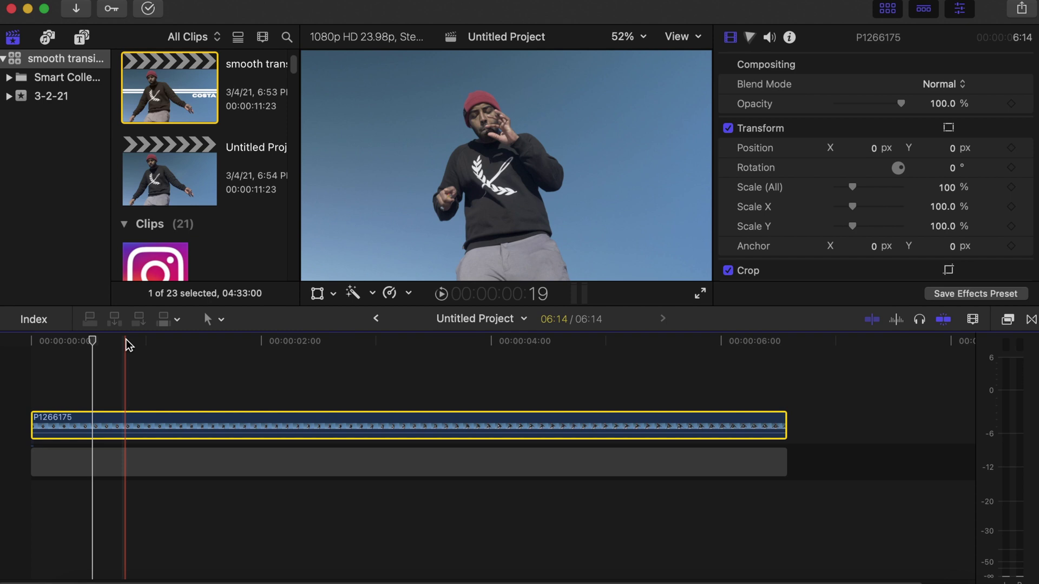
left_click(129, 384)
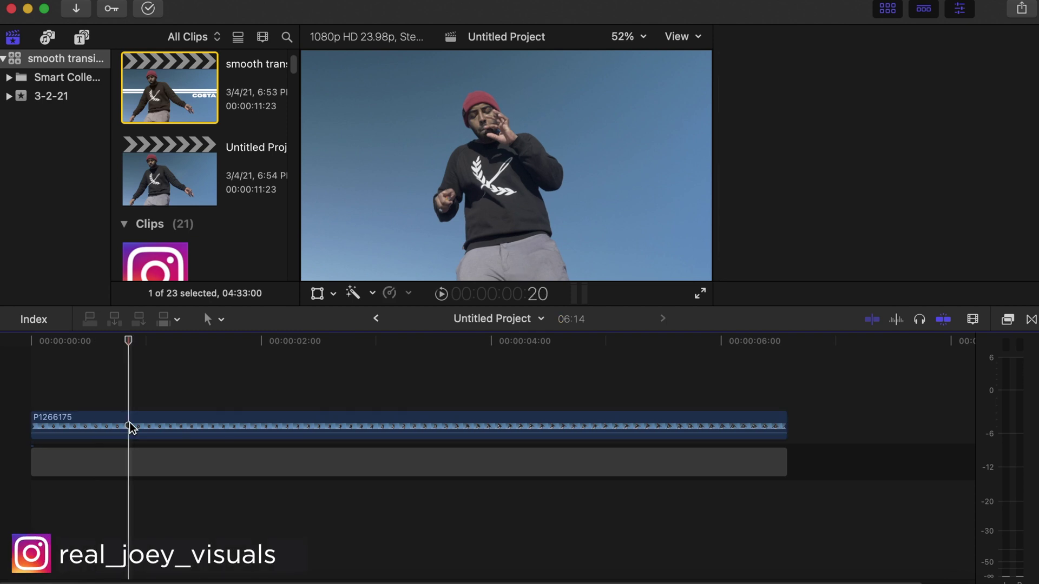
left_click_drag(130, 427, 130, 402)
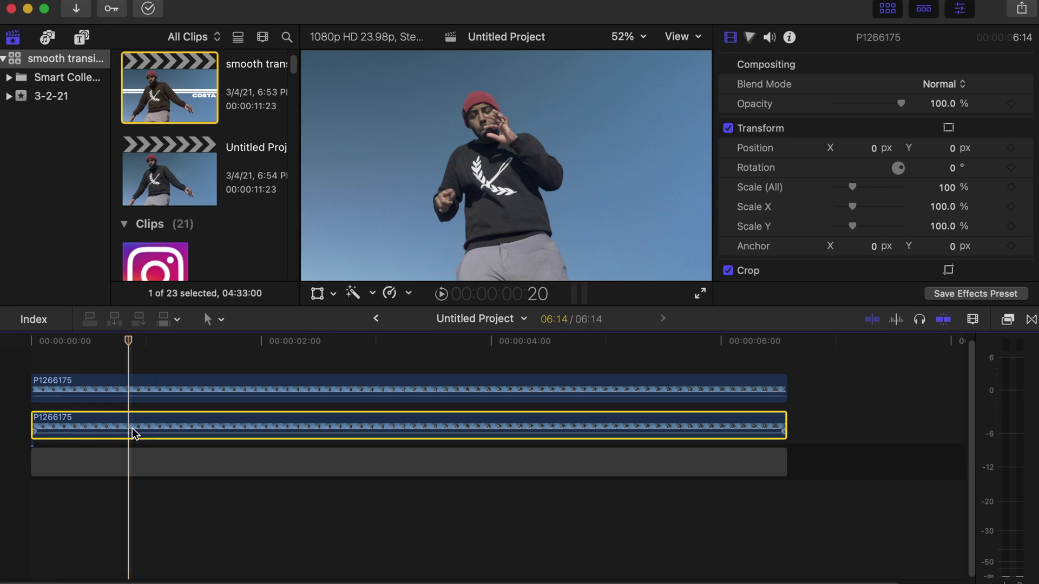
key("v")
Step: Apply the Keyer effect to the top copy and sample the blue sky
left_click(172, 389)
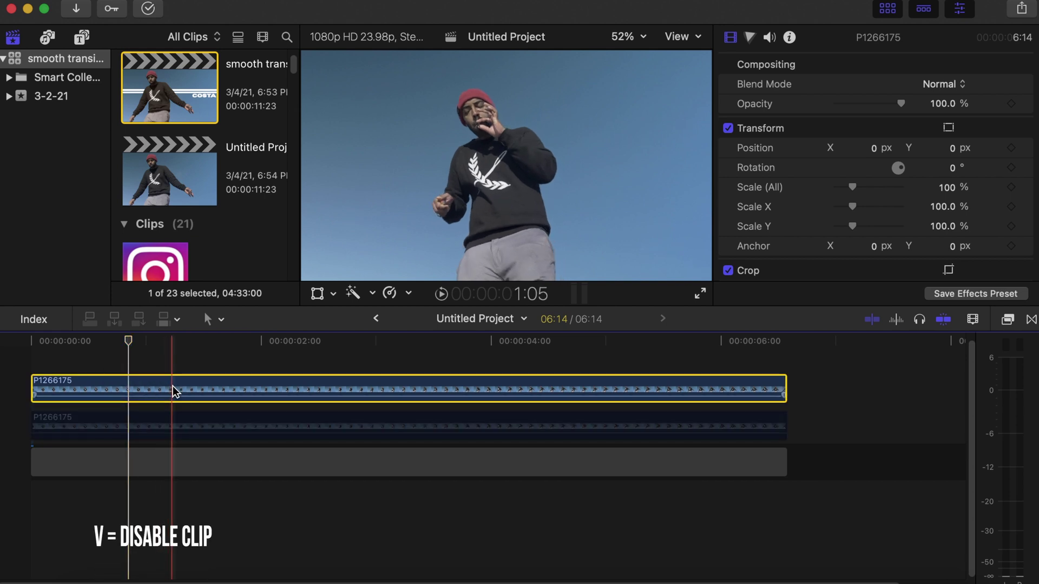
left_click(1005, 320)
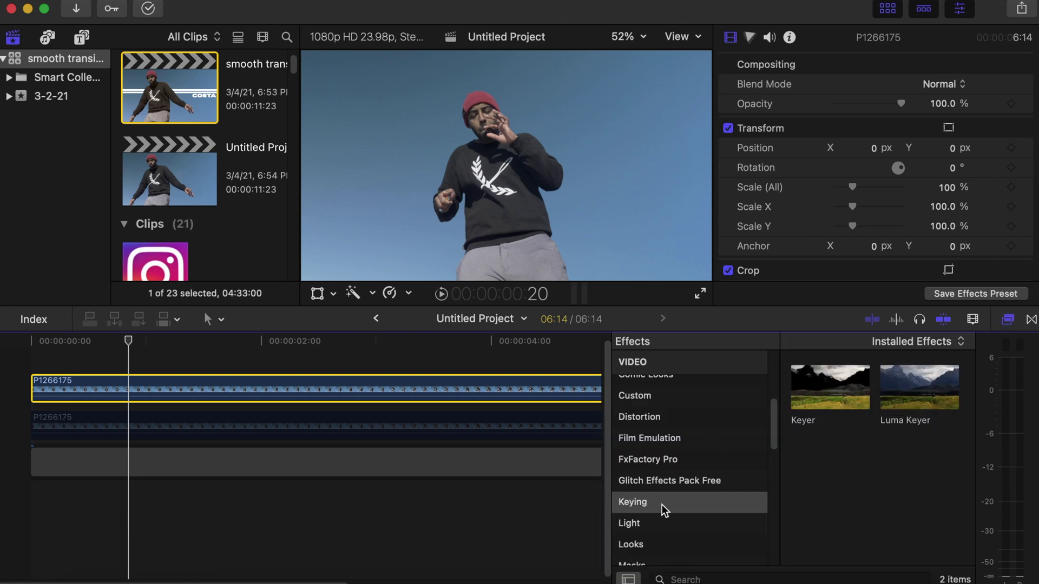
left_click_drag(827, 385, 411, 389)
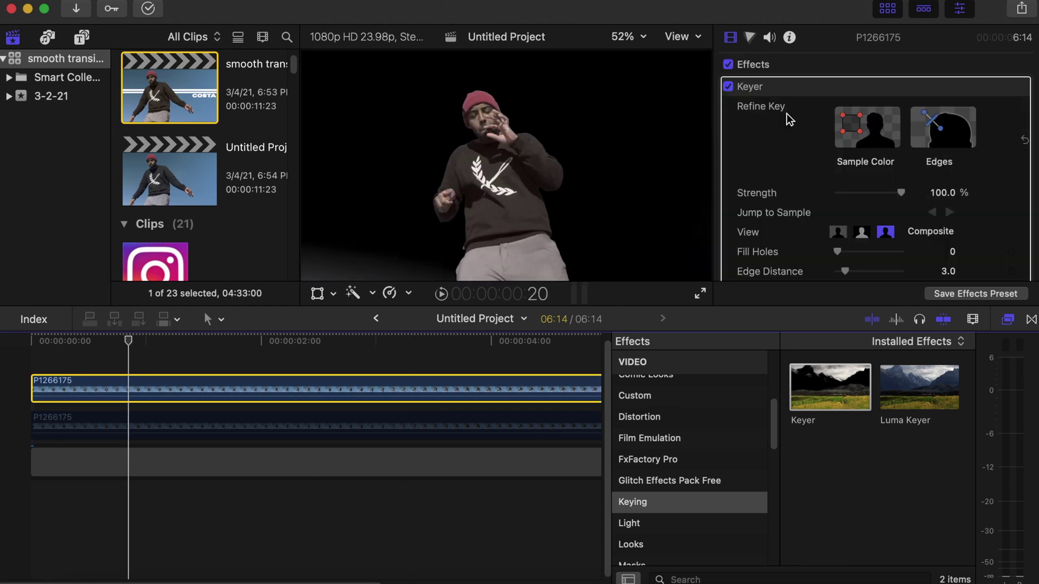
key("Left")
key("Left")
key("Left")
key("Left")
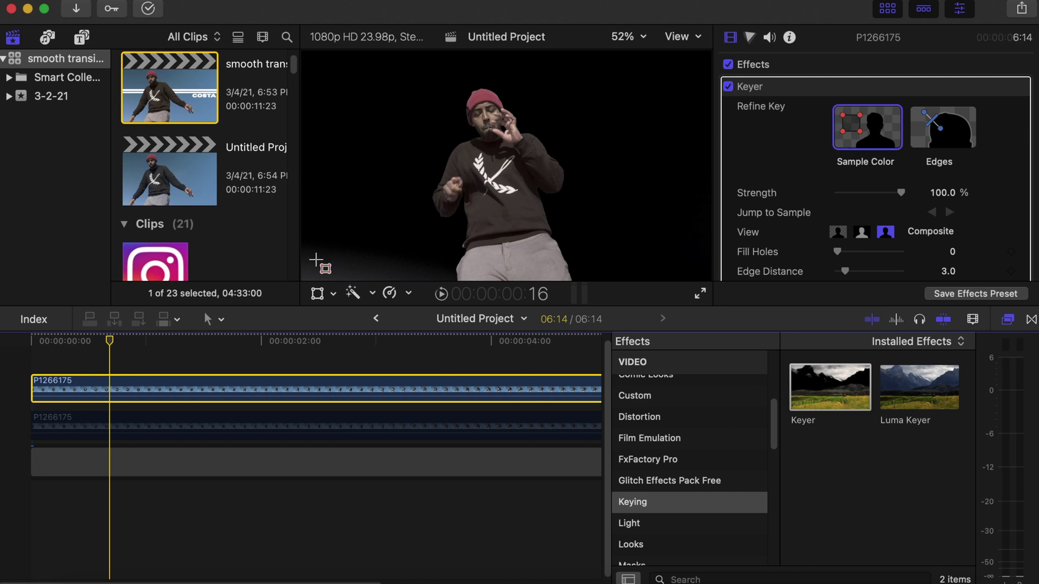
left_click_drag(316, 260, 363, 281)
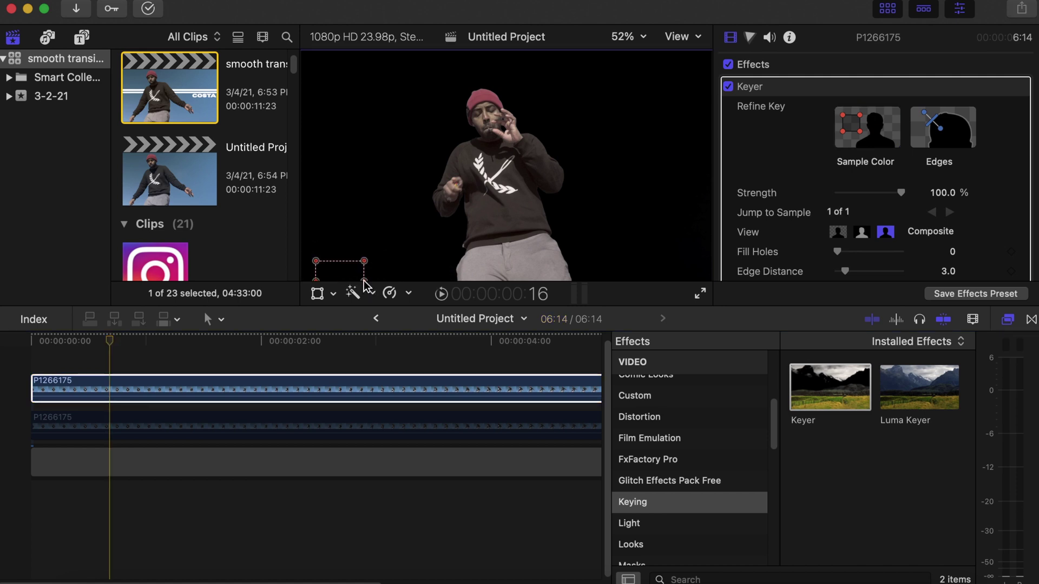
Step: Set Keyer Fill Holes to 6.14 and Edge Distance to 5.0, and select the original clip
scroll(808, 237, "down", 3)
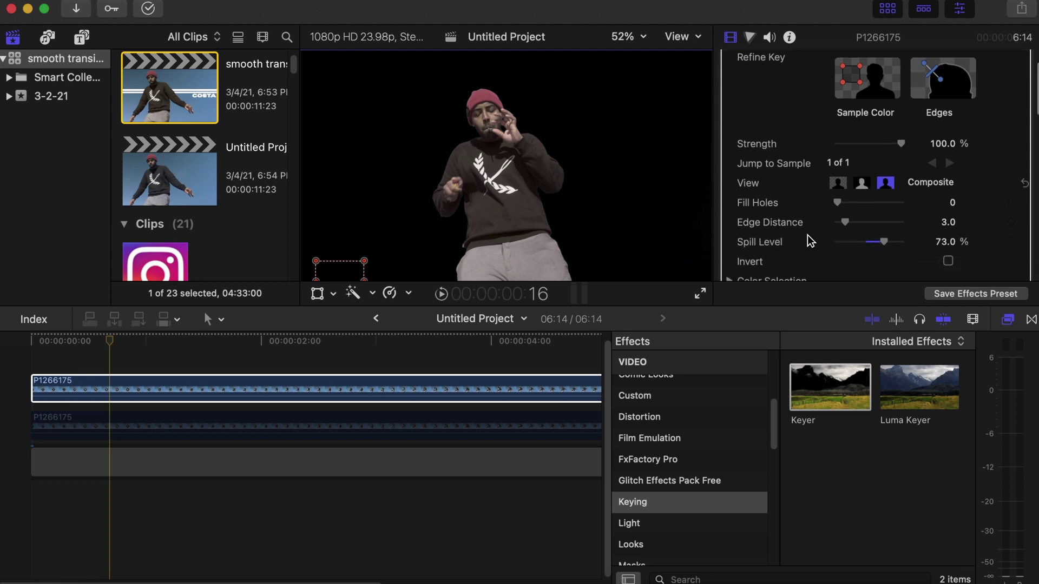
scroll(807, 235, "down", 1)
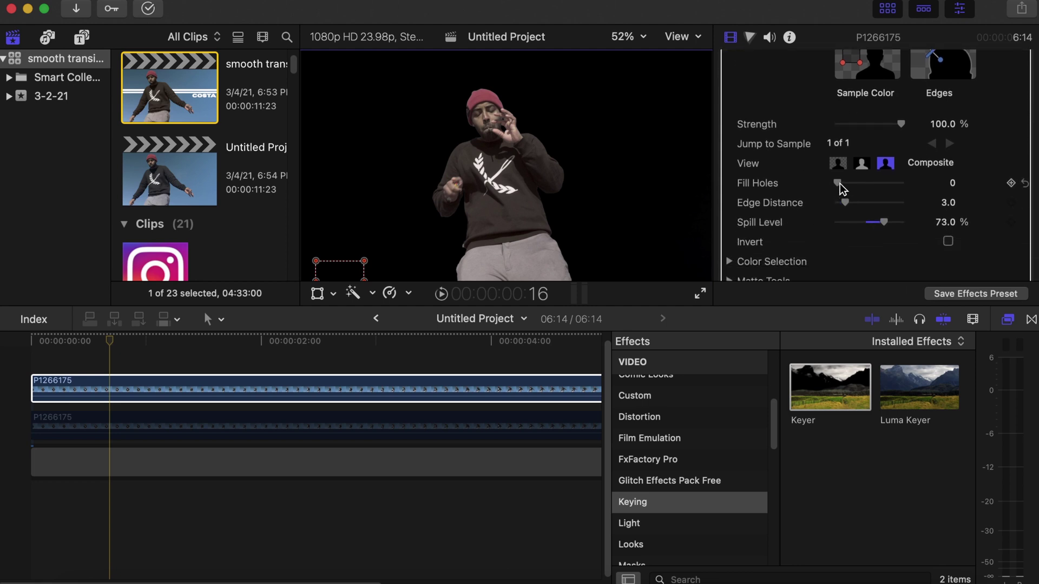
left_click_drag(840, 183, 879, 188)
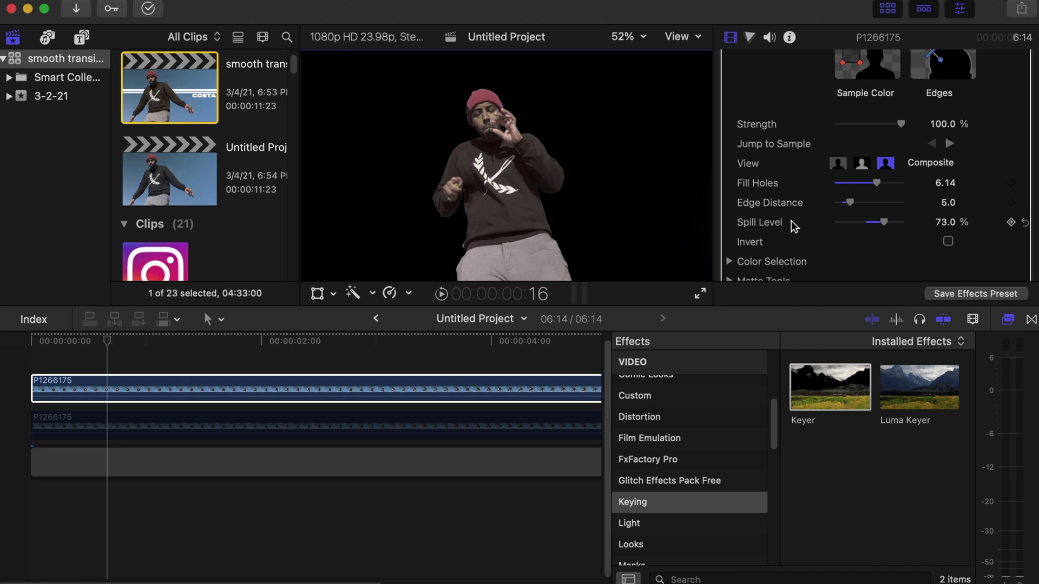
left_click(123, 429)
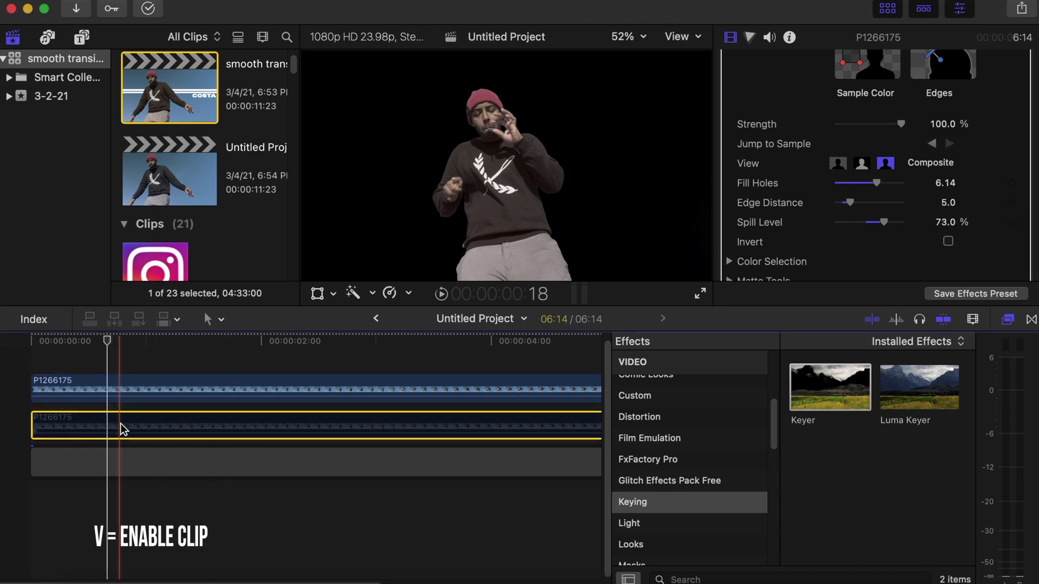
Step: Re-enable the original clip and browse to the Solids generators in Titles and Generators
key("v")
left_click(189, 346)
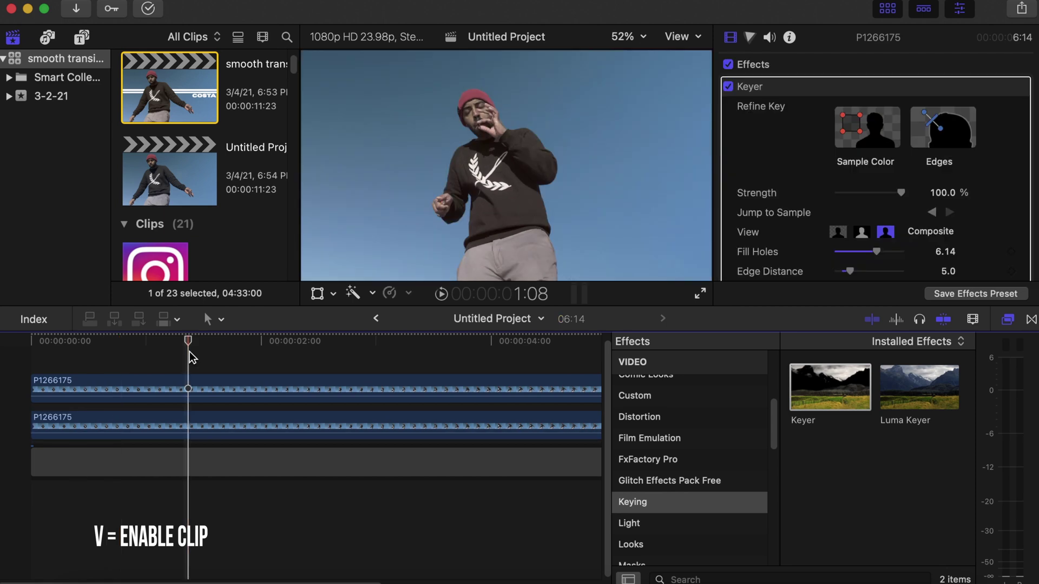
left_click(268, 346)
left_click(116, 346)
left_click(82, 37)
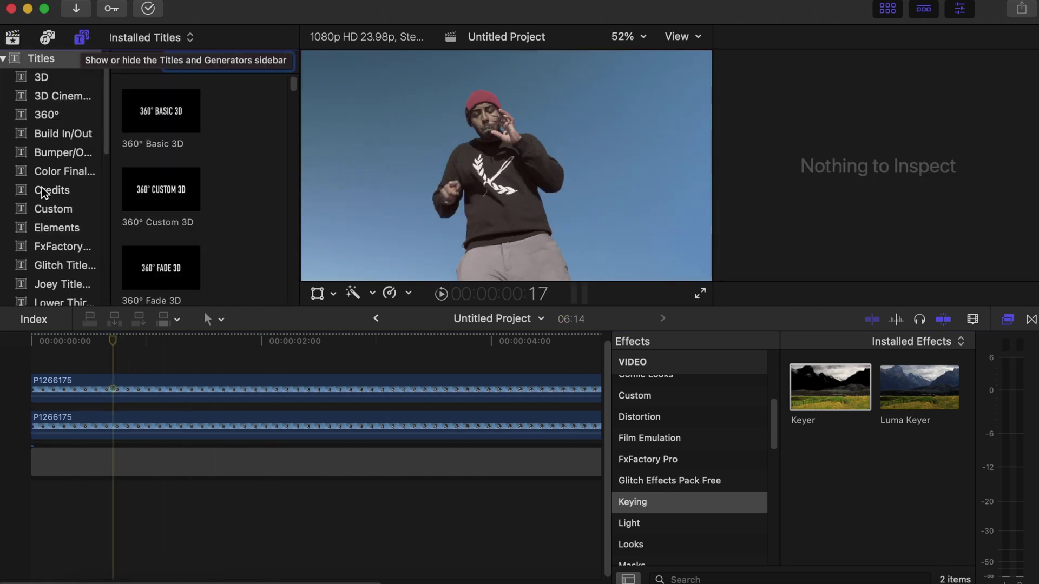
scroll(28, 216, "down", 5)
scroll(28, 216, "down", 4)
scroll(28, 217, "down", 2)
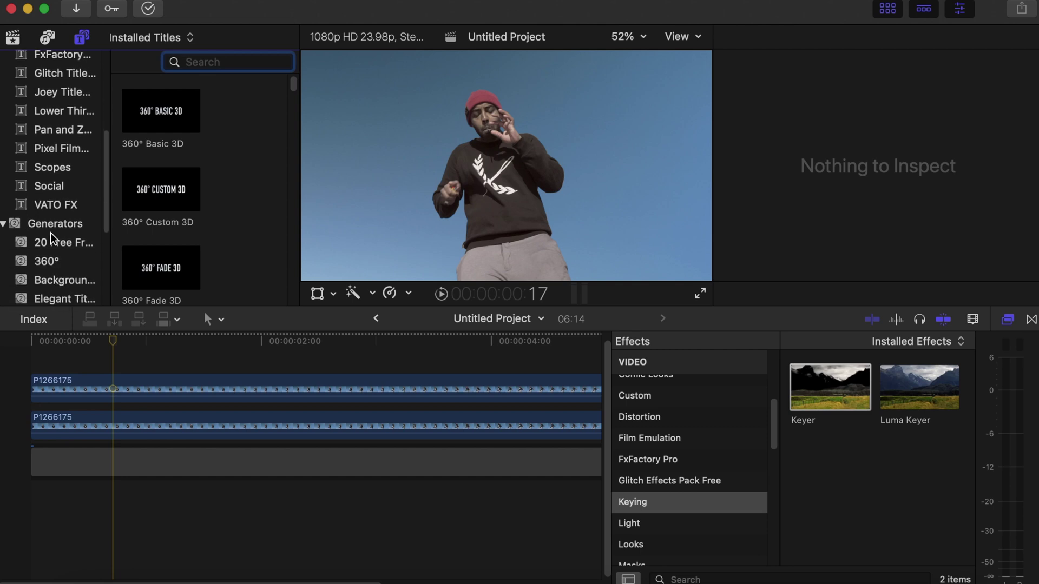
scroll(52, 244, "down", 4)
scroll(53, 248, "down", 3)
scroll(53, 249, "down", 2)
left_click(45, 279)
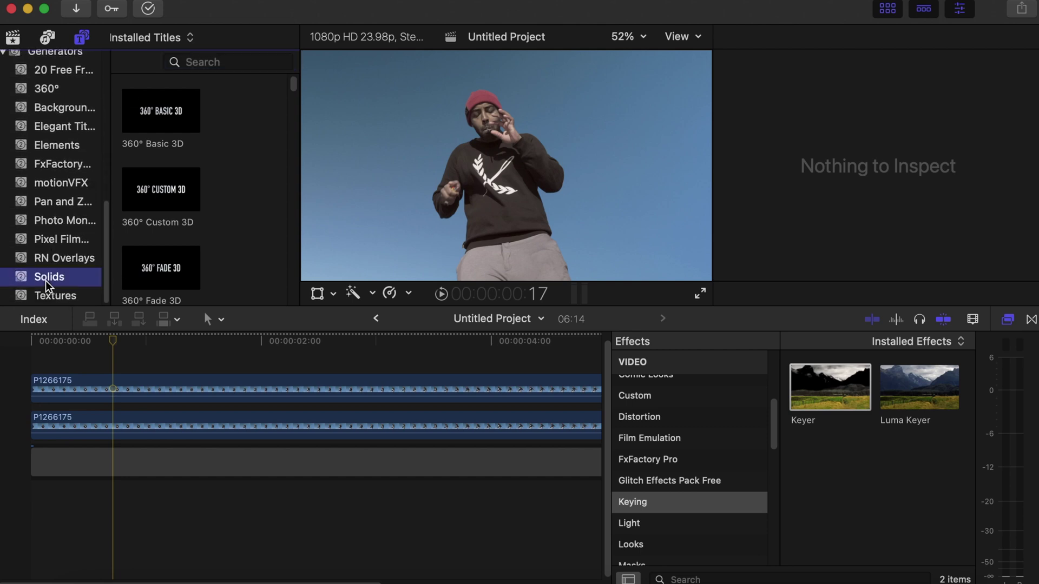
Step: Place the Custom solid between the two dancer clips, aligned to the timeline start
left_click_drag(166, 100, 54, 401)
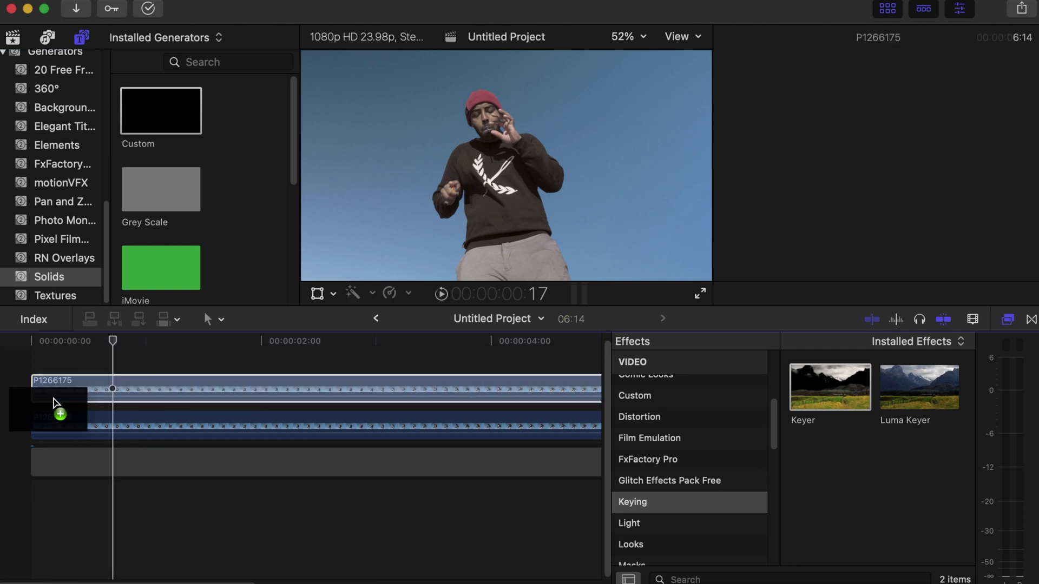
left_click_drag(53, 401, 43, 394)
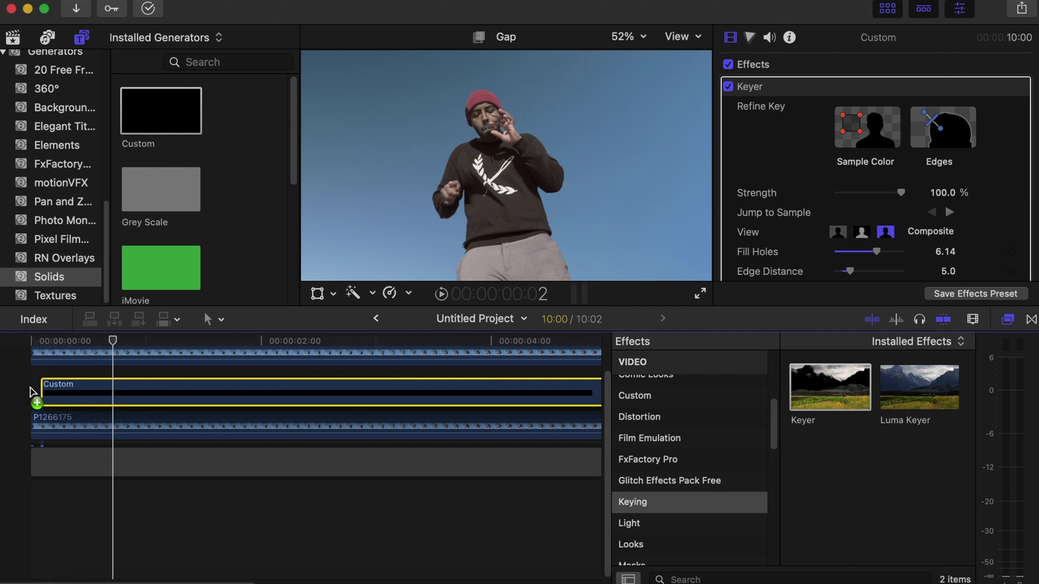
mouse_move(44, 394)
left_mouse_down()
mouse_move(889, 352)
mouse_move(1009, 323)
left_mouse_up()
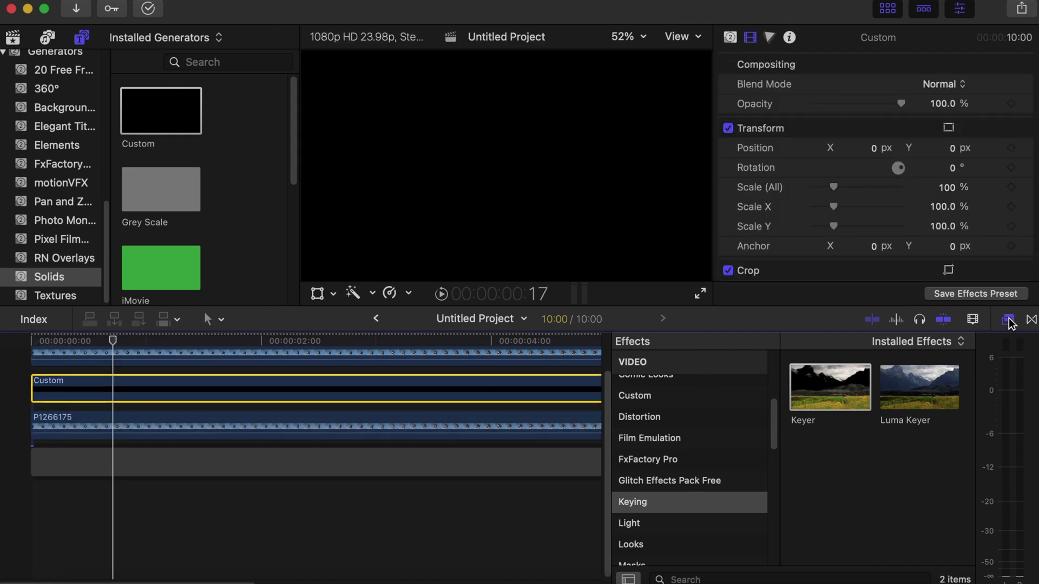
left_click(1007, 321)
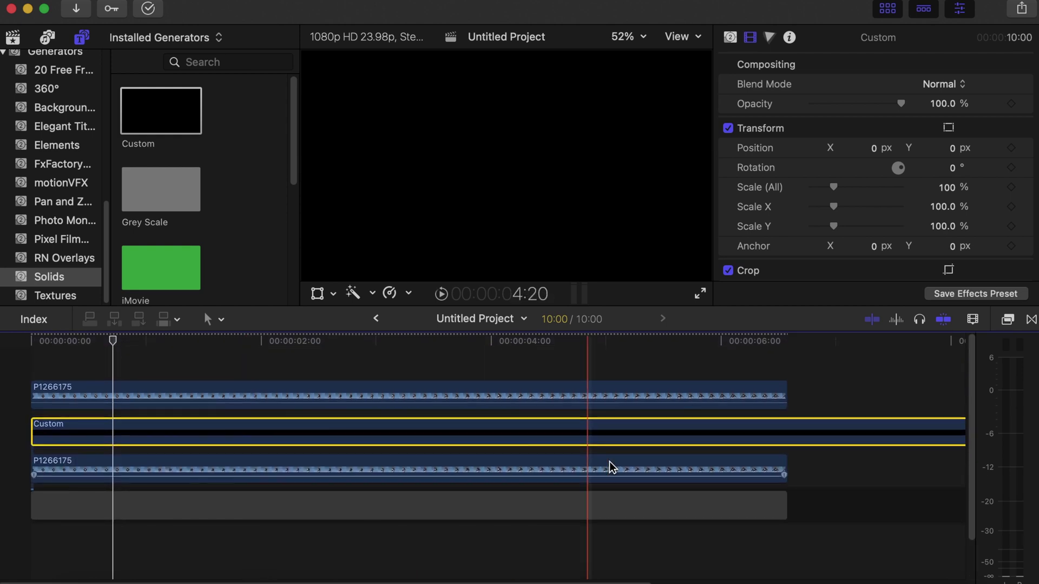
Step: Cut the Custom solid where the dancer clips end and delete the overhang
left_click(776, 435)
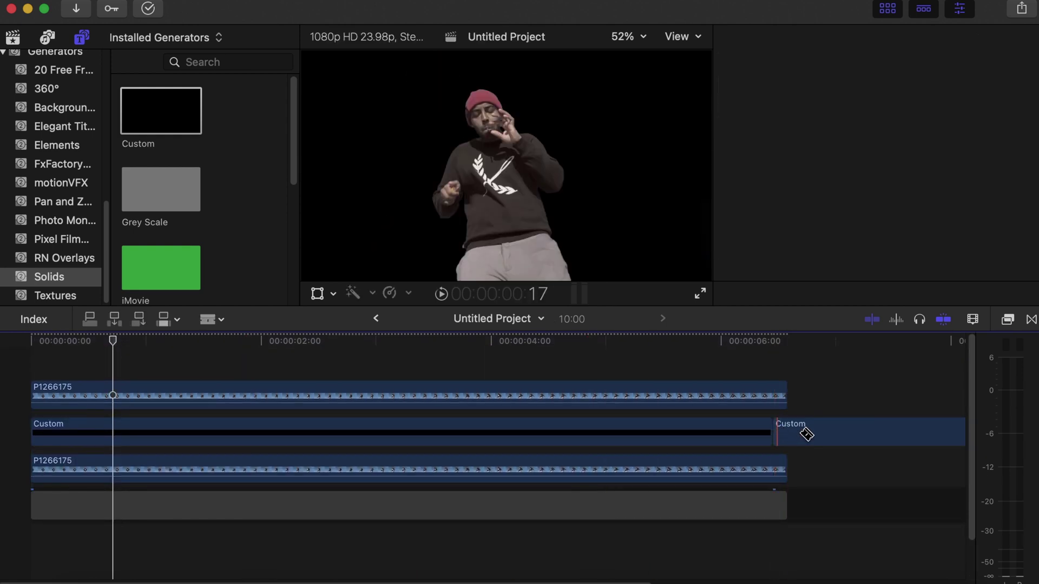
key("a")
left_click(800, 430)
key("Delete")
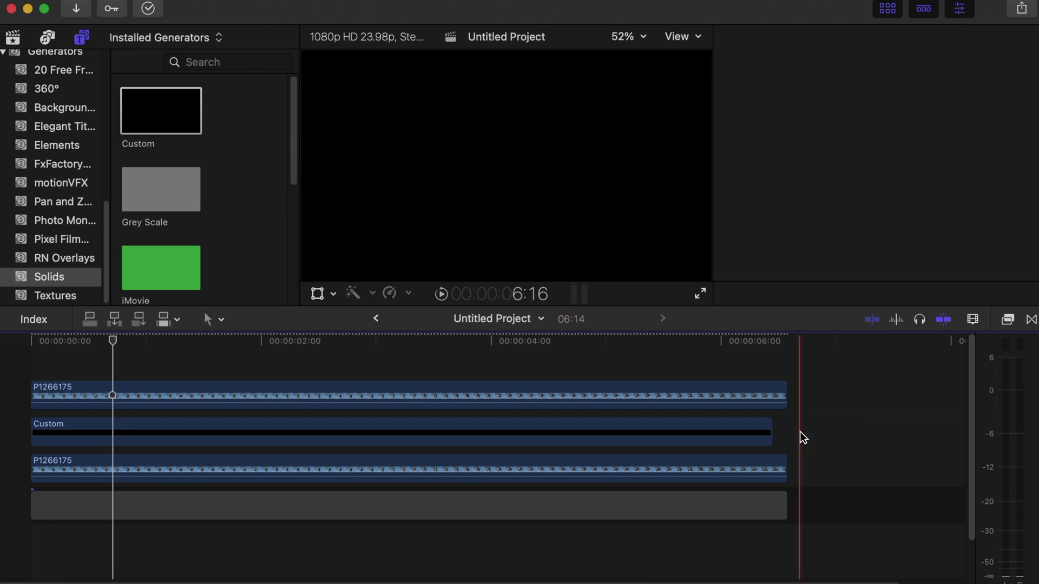
Step: Change the Custom solid's colour from black to white
left_click(114, 425)
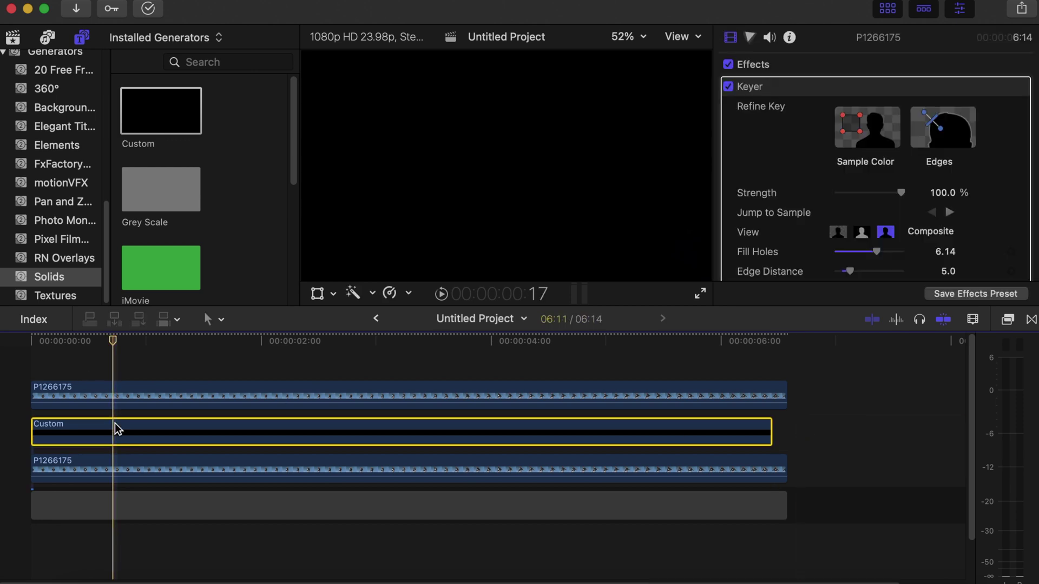
left_click(114, 339)
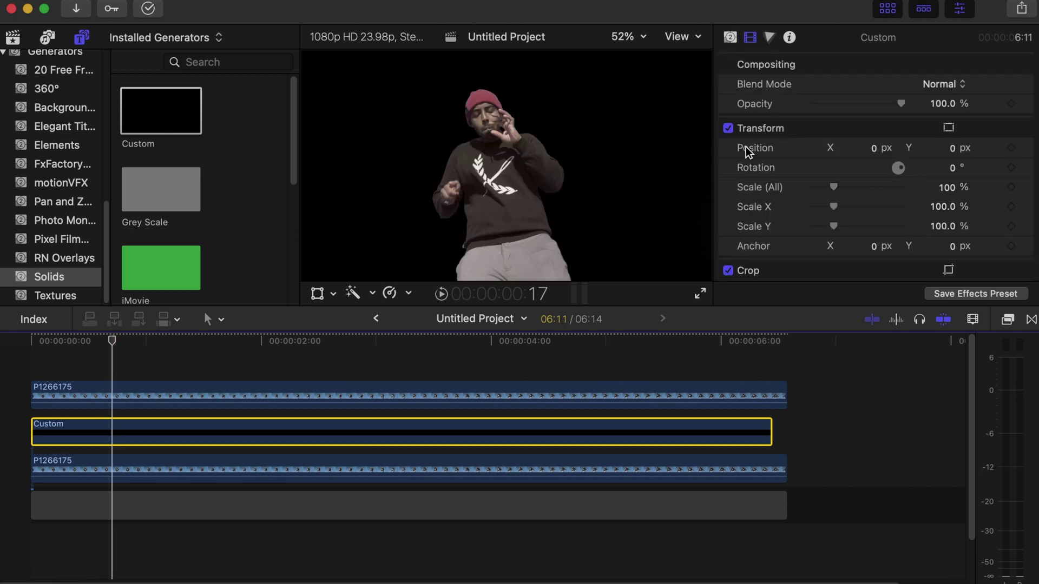
left_click(732, 36)
left_click(939, 84)
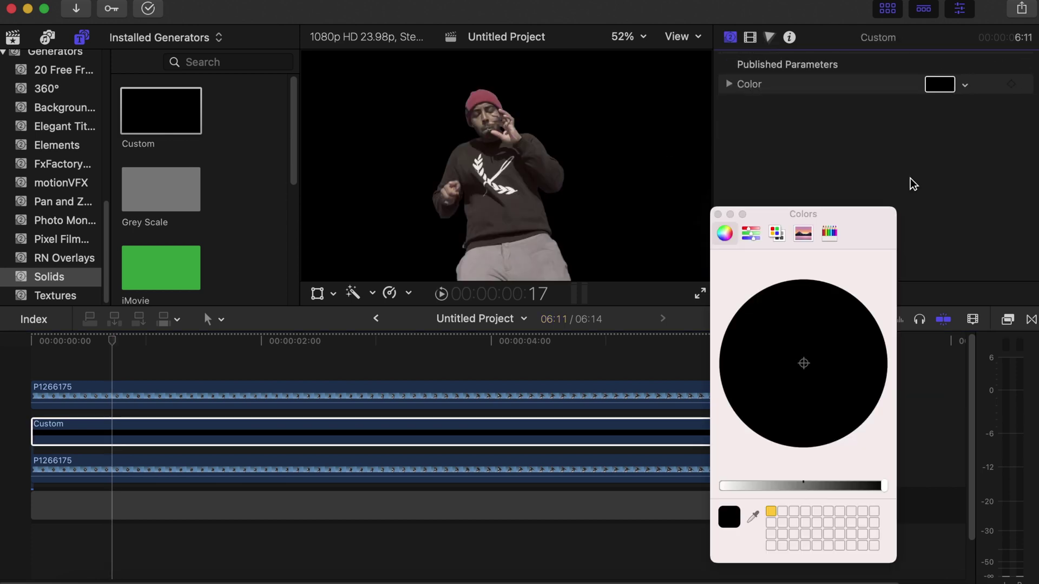
left_click_drag(885, 488, 710, 481)
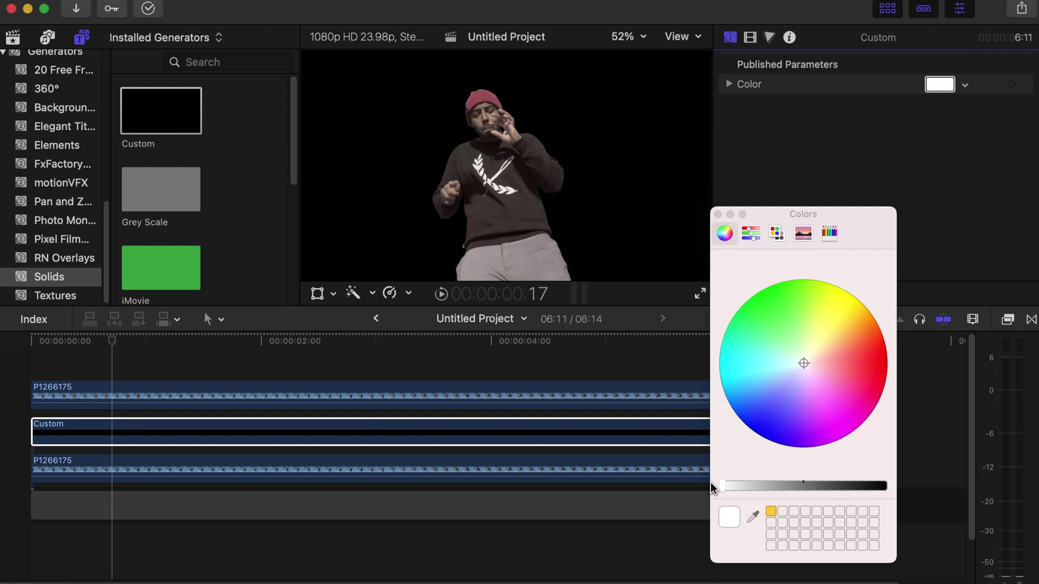
left_click(717, 215)
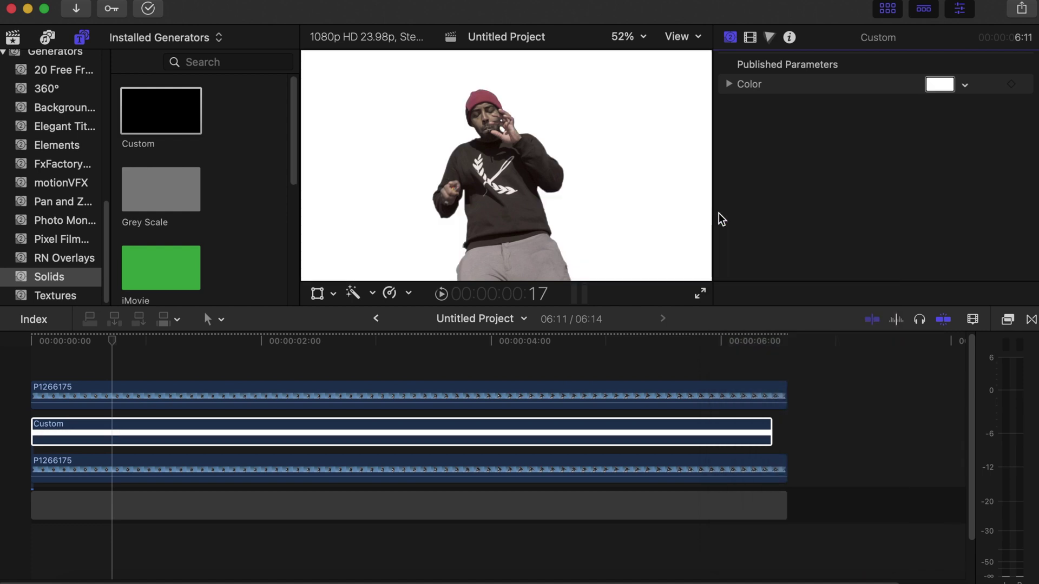
left_click(750, 39)
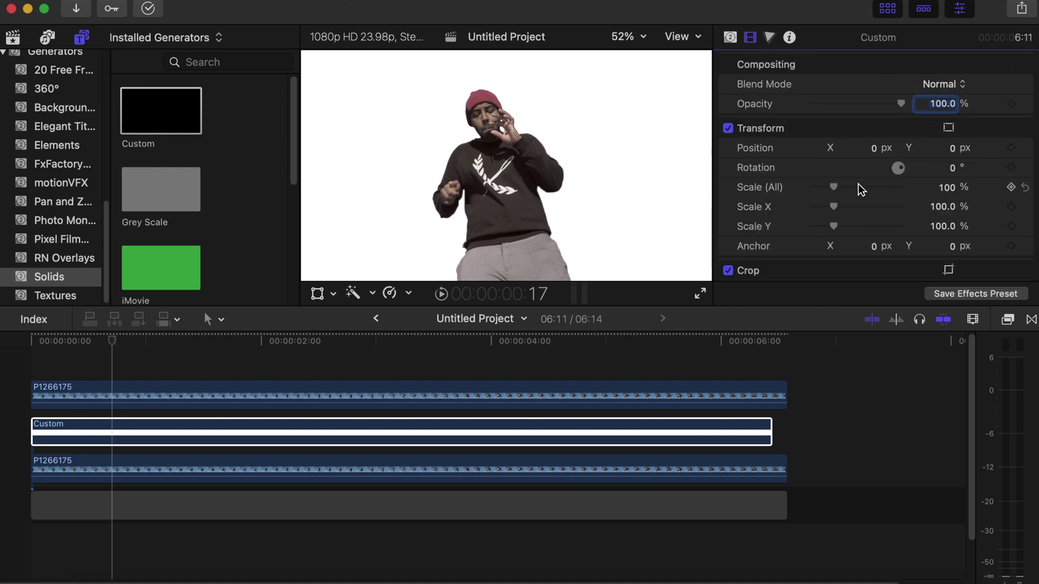
Step: Crop the top and bottom of the white solid to leave a thin horizontal stripe
scroll(859, 186, "down", 5)
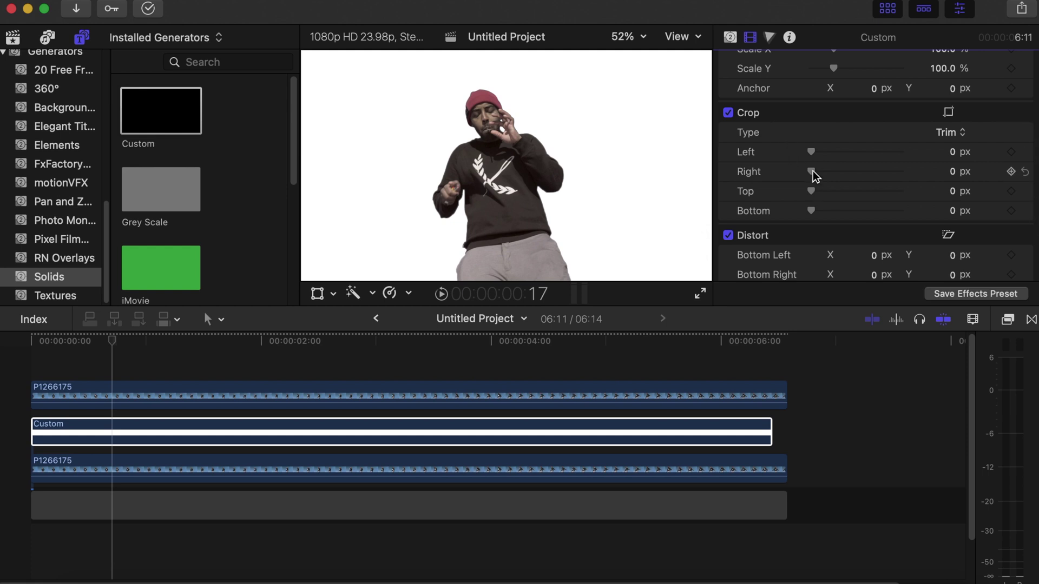
left_click_drag(810, 191, 871, 193)
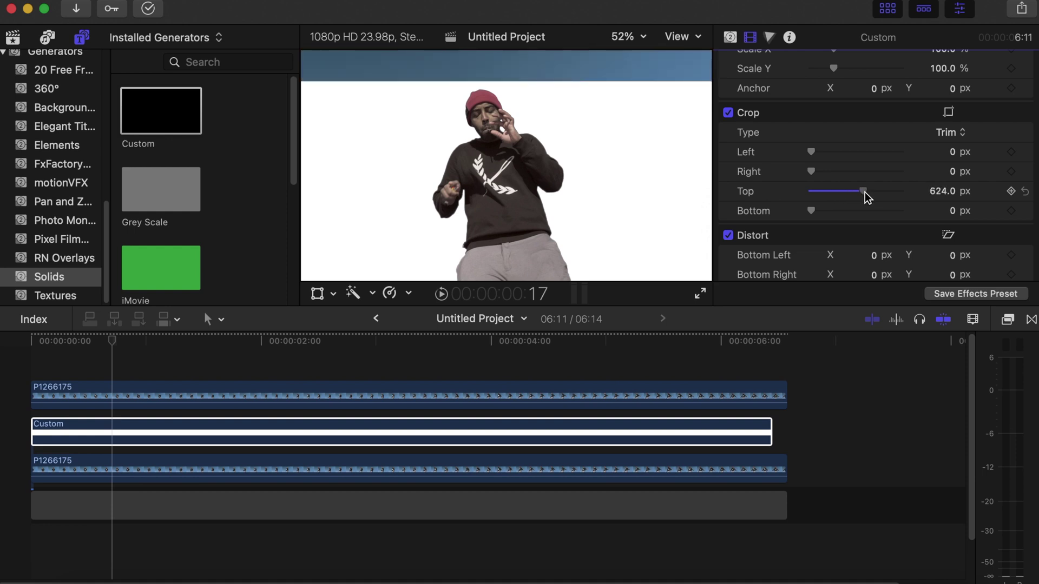
mouse_move(870, 193)
left_mouse_down()
mouse_move(850, 214)
mouse_move(869, 212)
mouse_move(854, 211)
left_mouse_up()
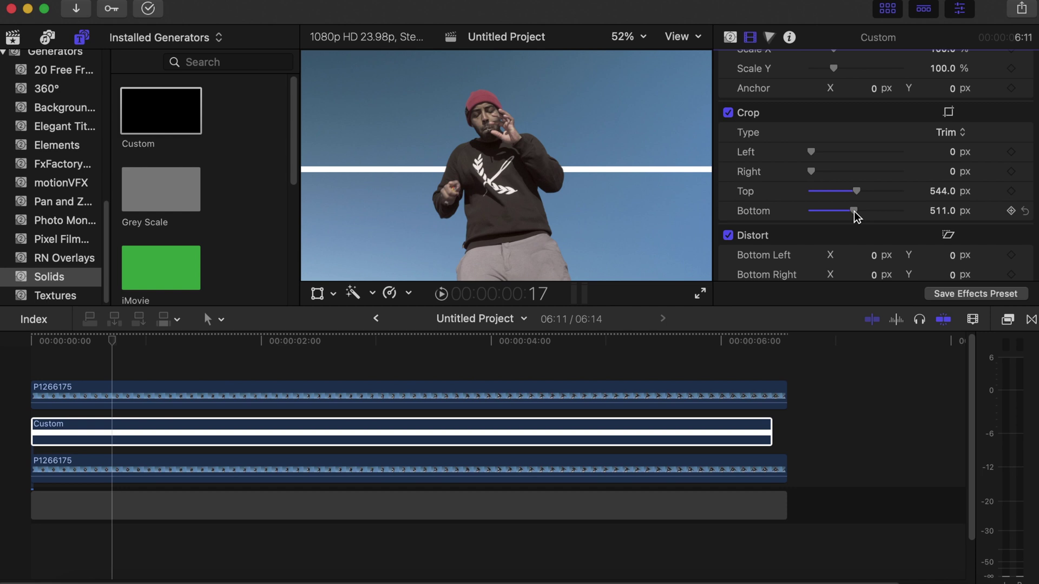
left_click(62, 432)
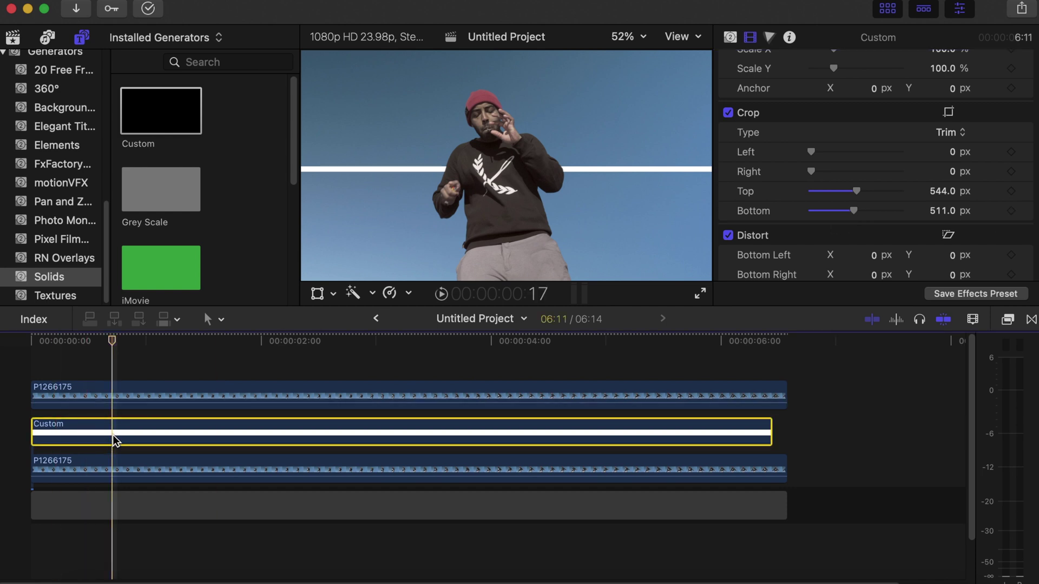
Step: Copy the white stripe to the lane above and raise the copy to Position Y 44 px
left_click_drag(112, 434, 115, 410)
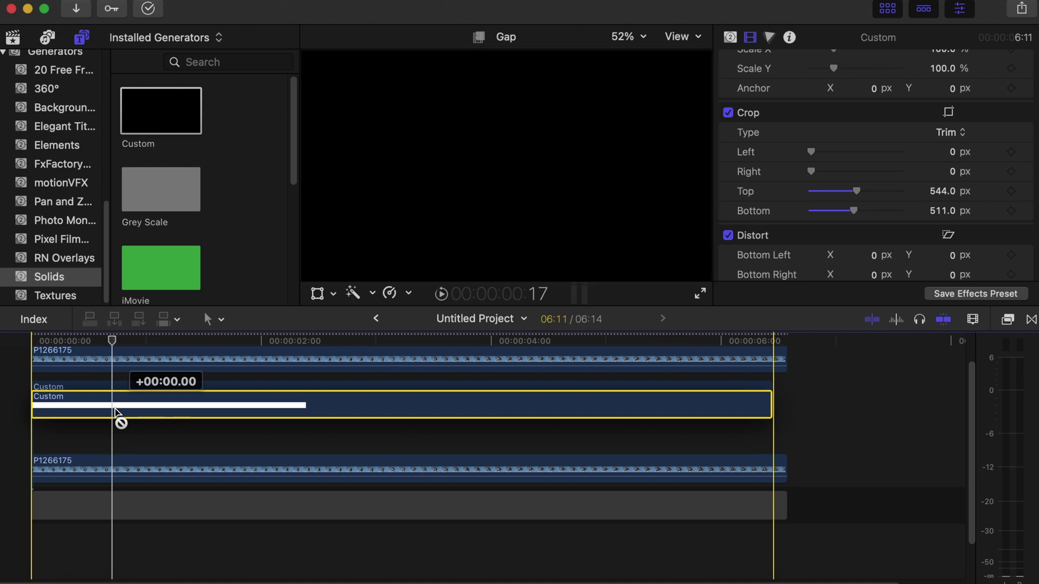
left_click_drag(114, 410, 115, 397)
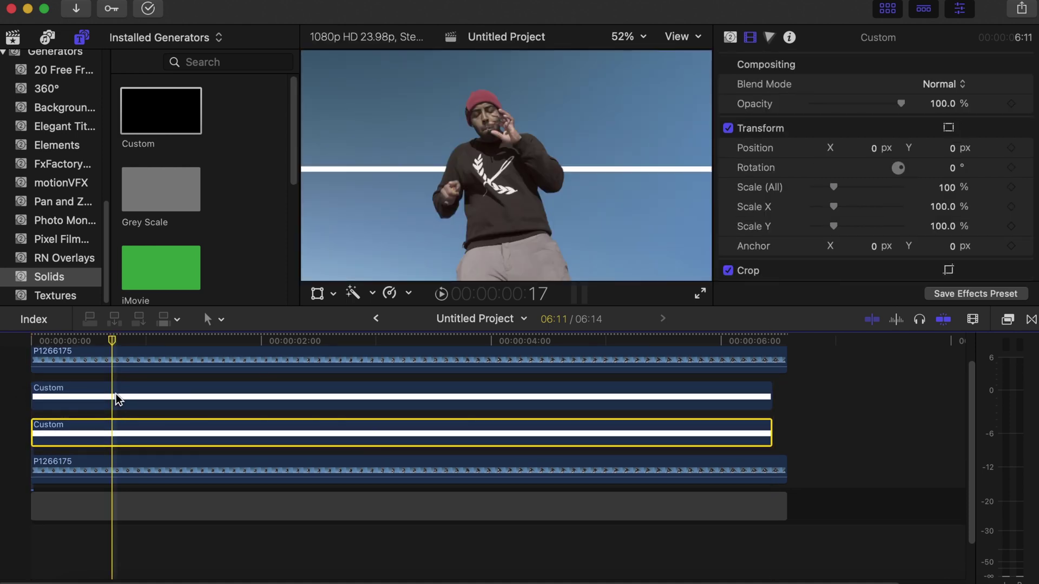
left_click(116, 393)
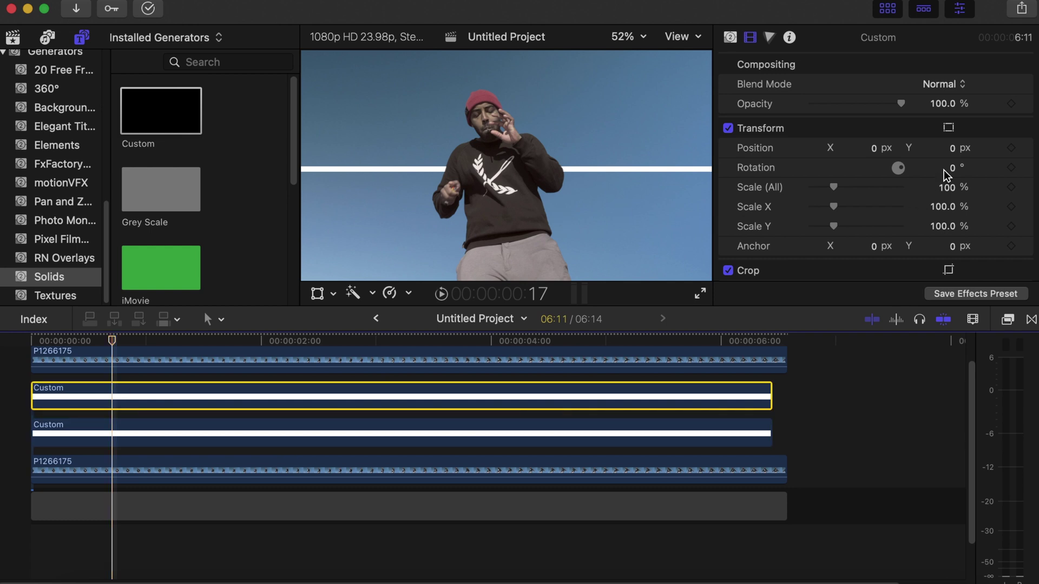
left_click(948, 128)
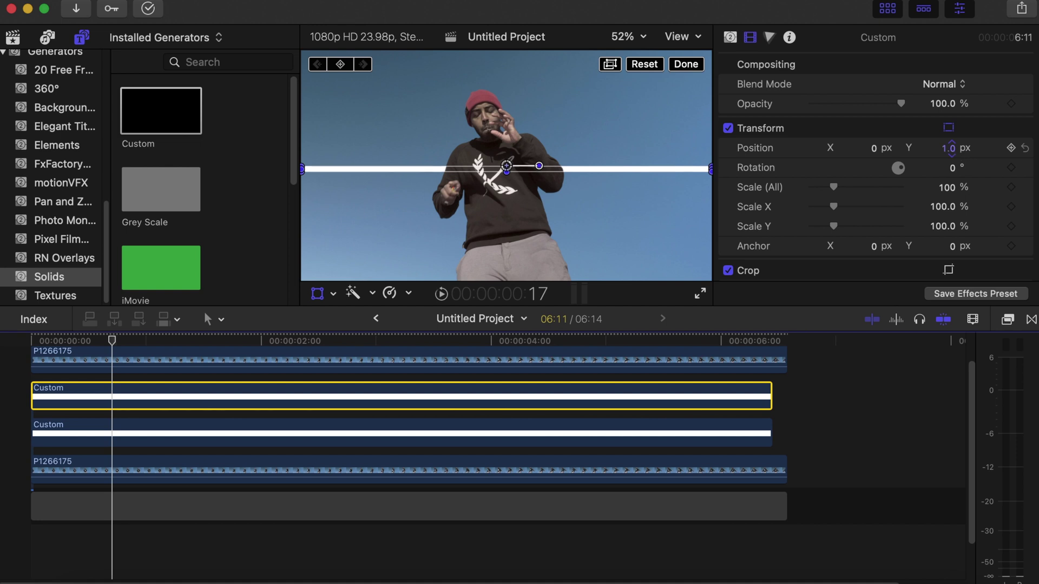
left_click_drag(945, 148, 945, 143)
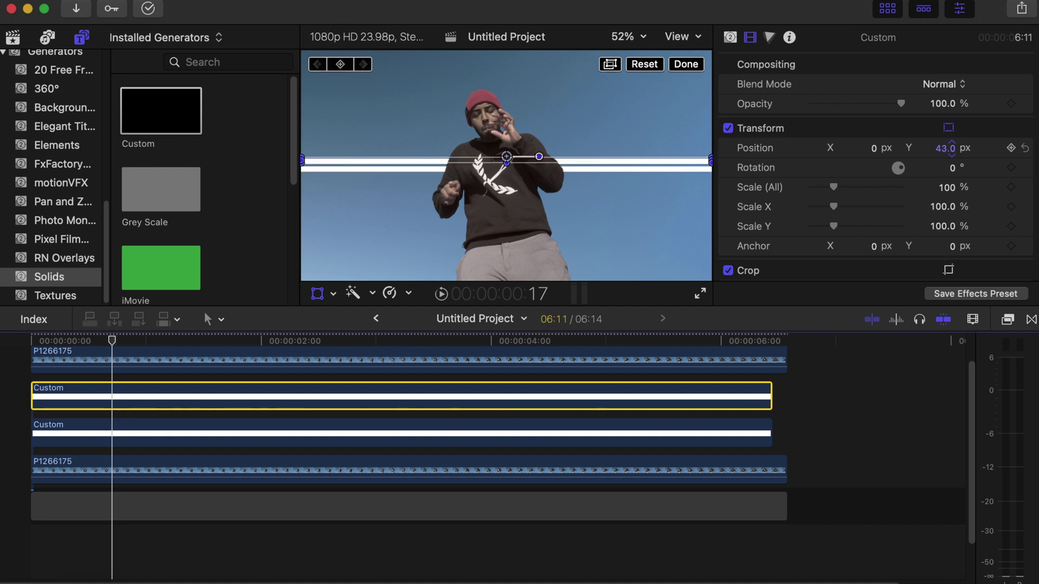
left_click_drag(952, 148, 951, 147)
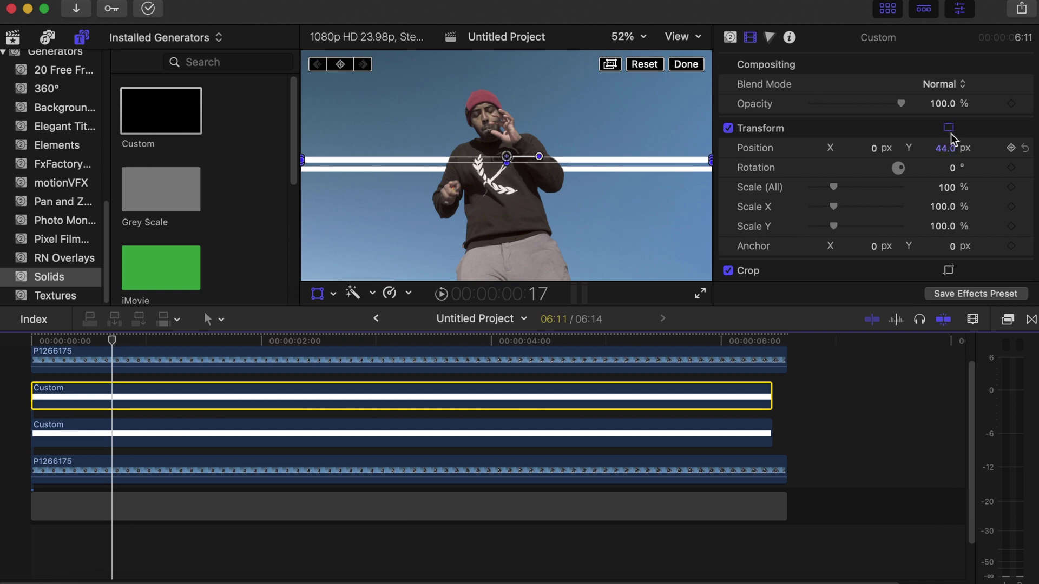
left_click(948, 127)
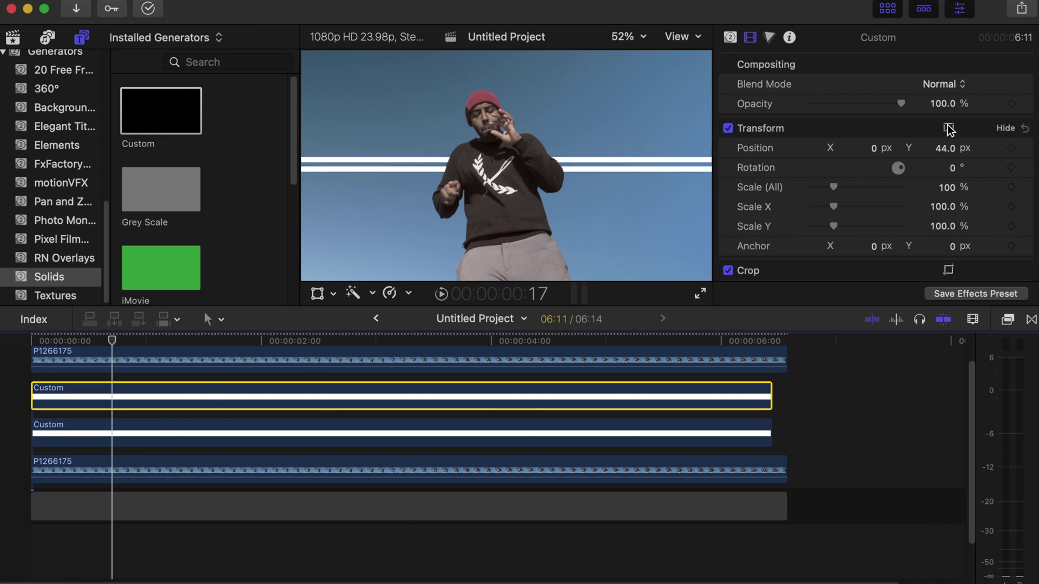
Step: Add a Basic Title from the Titles library above the stripes
left_click(81, 37)
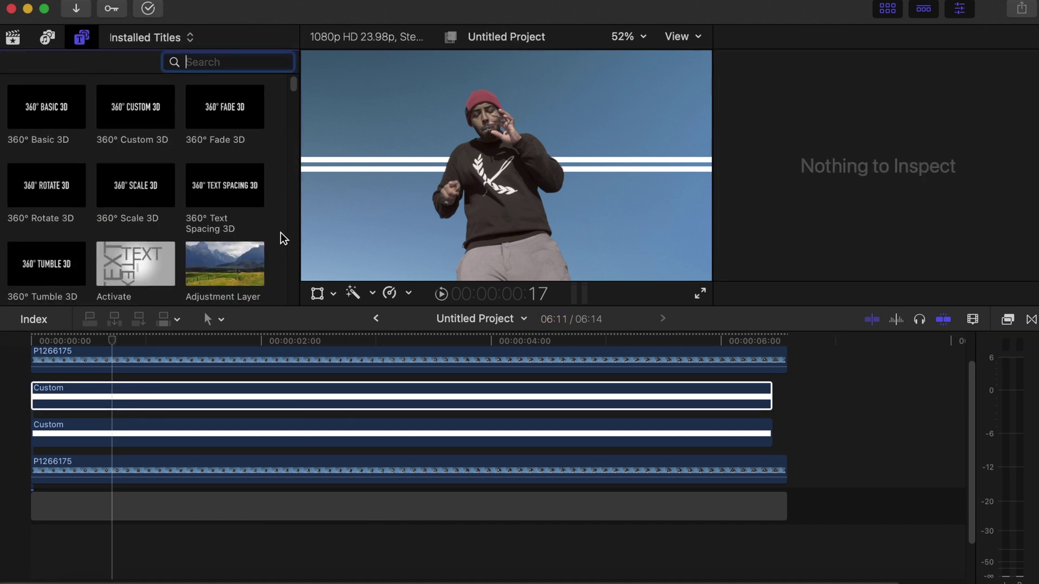
scroll(280, 236, "down", 3)
scroll(280, 237, "down", 4)
left_click_drag(210, 220, 34, 389)
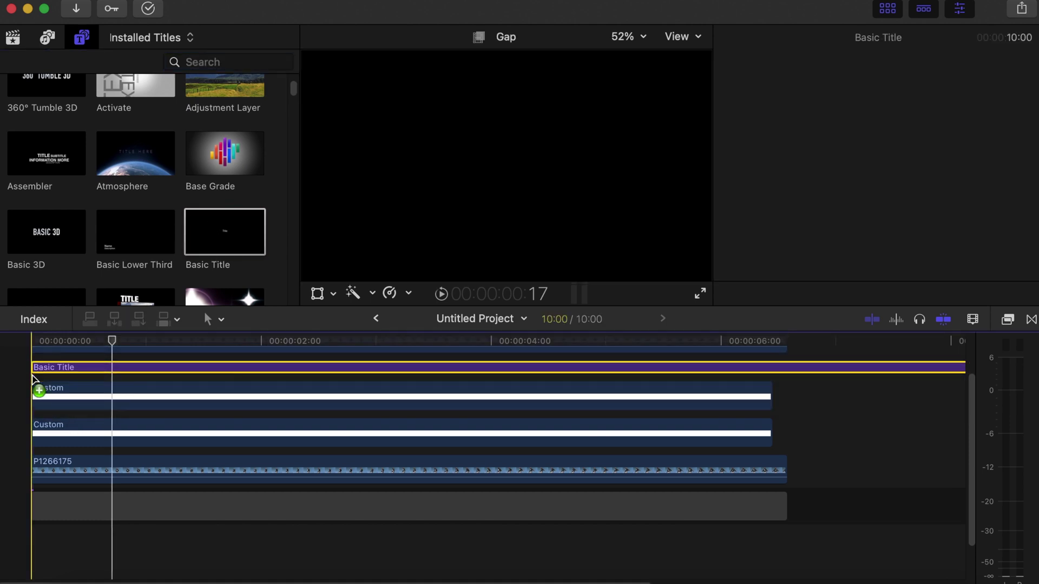
Step: Trim the title to end with the stripes and move its text to the frame's right
key("b")
left_click(773, 368)
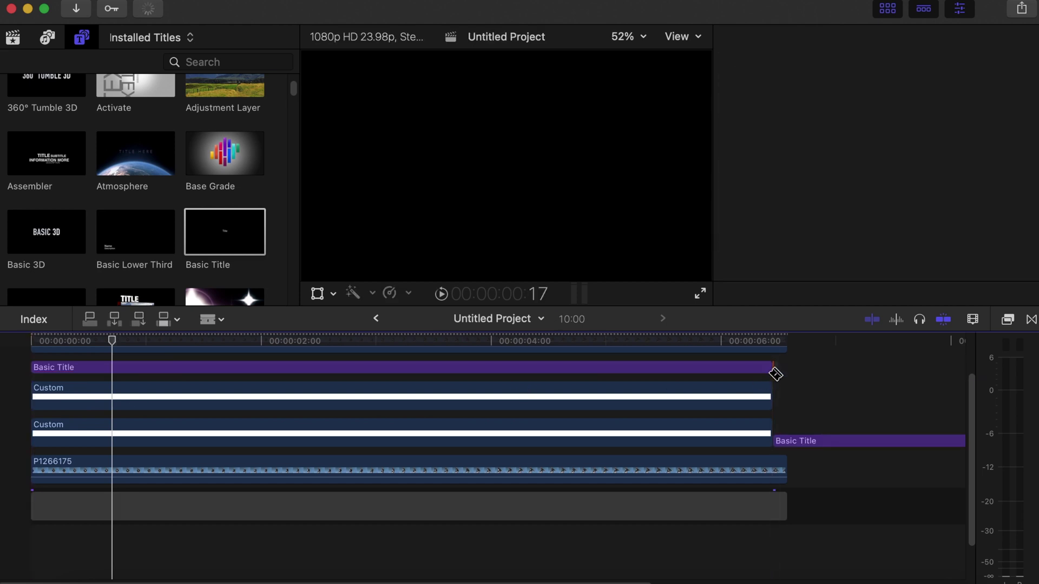
left_click(789, 441)
key("Delete")
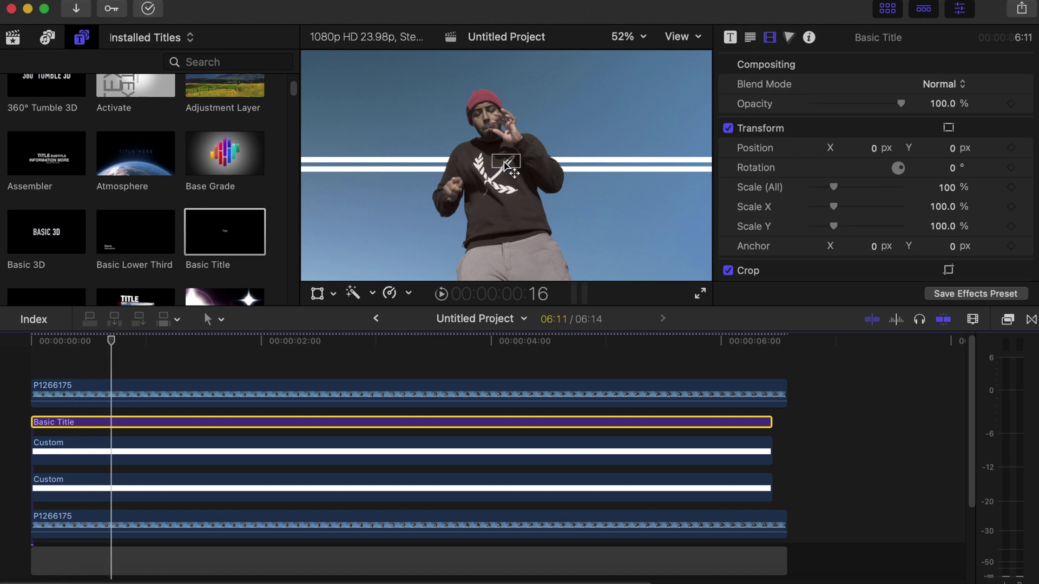
left_click_drag(660, 195, 677, 196)
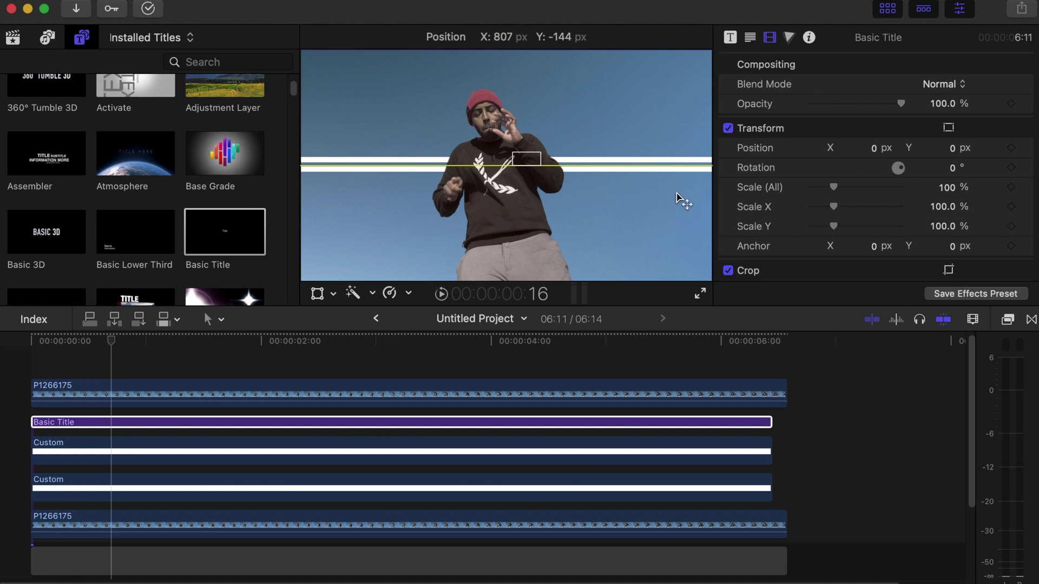
left_click(750, 36)
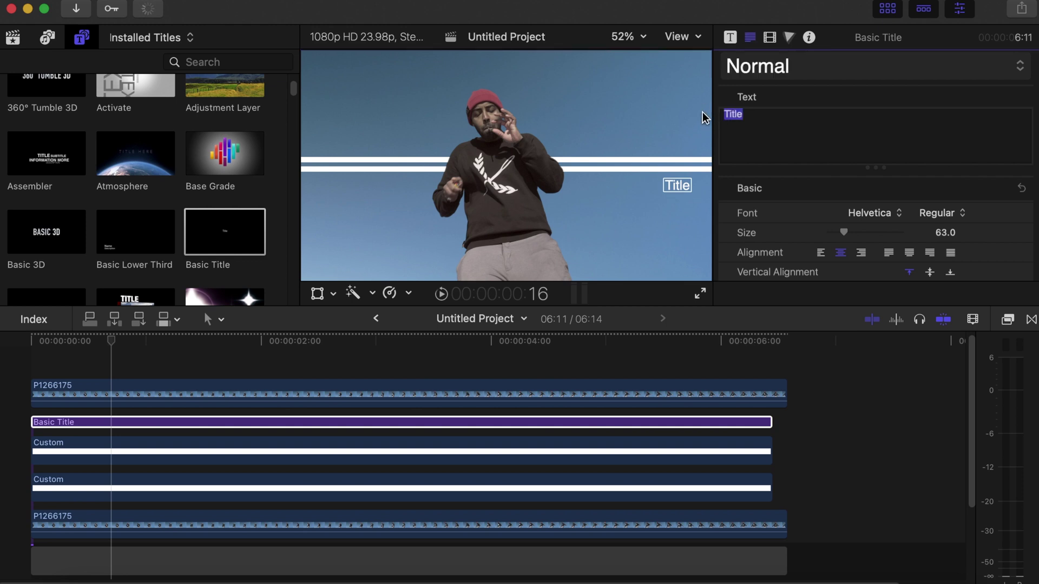
Step: Replace the placeholder title text with 'SUBSCRIBE' and select the title clip
type("S")
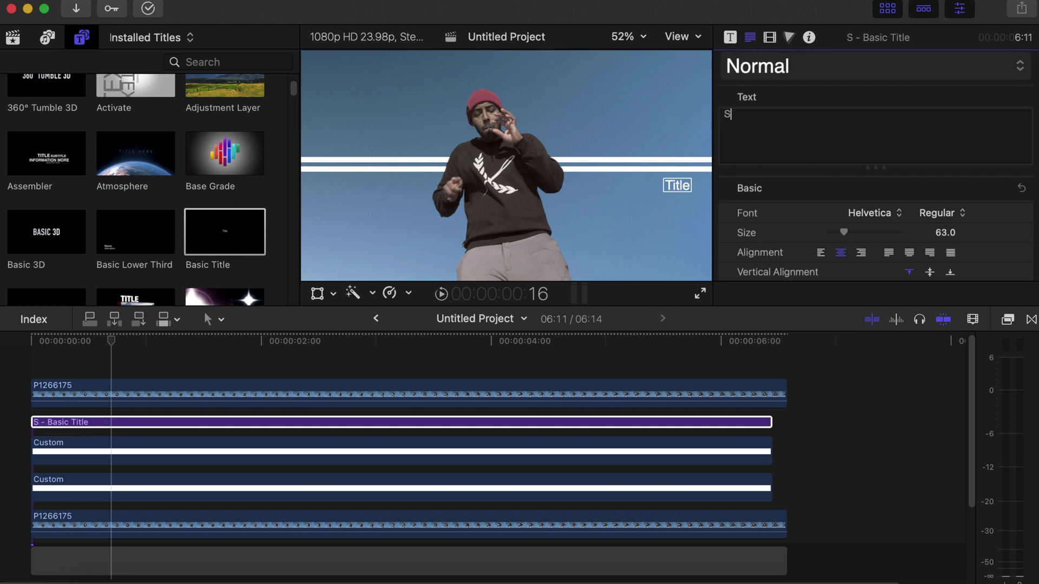
type("UBS")
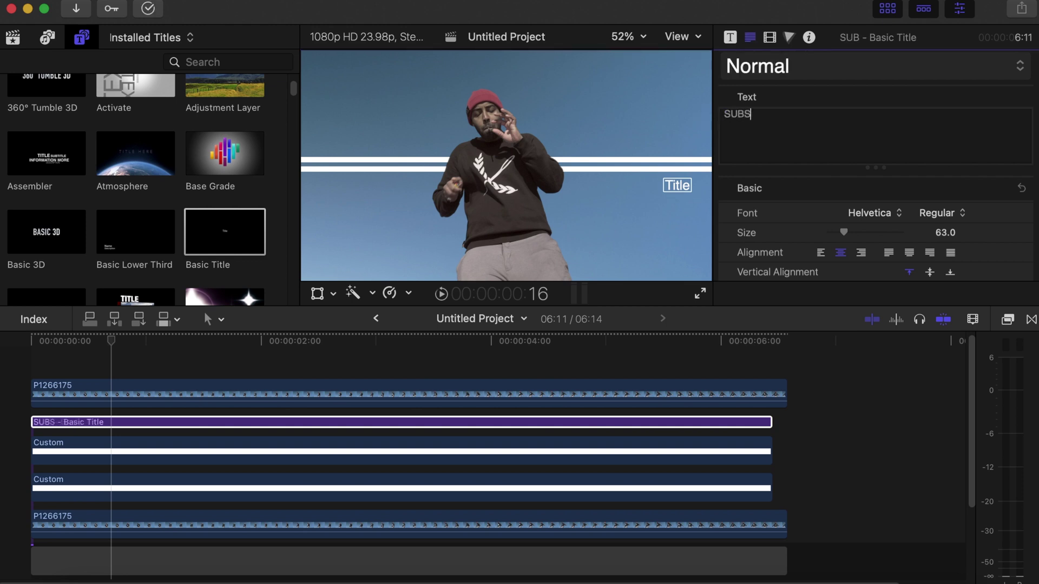
type("CRIBE")
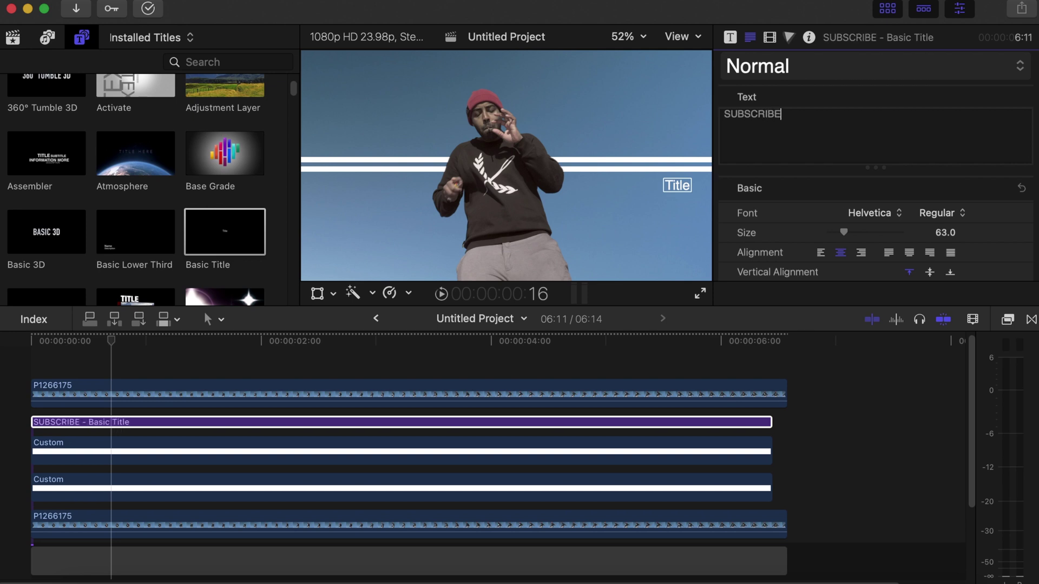
left_click(679, 186)
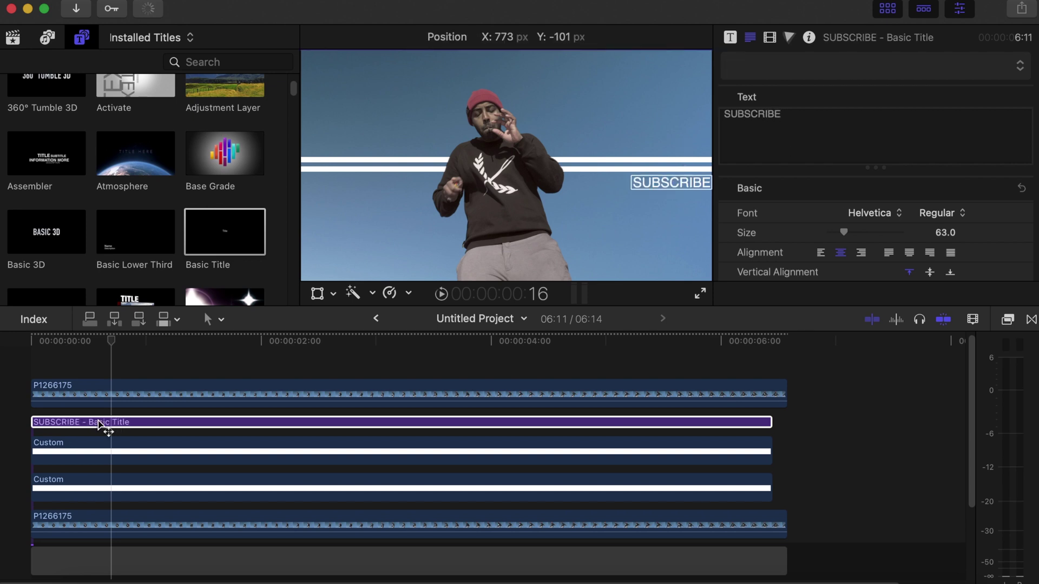
left_click(98, 420)
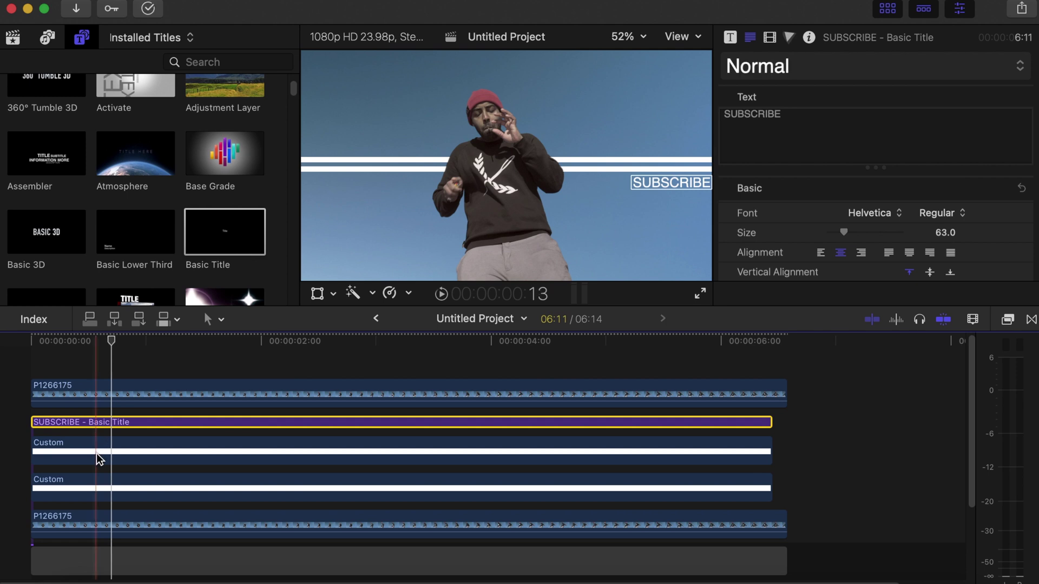
Step: Select the title and both stripe clips and make a compound clip named 'title_solids'
left_click(99, 446, "super")
left_click(96, 486, "super")
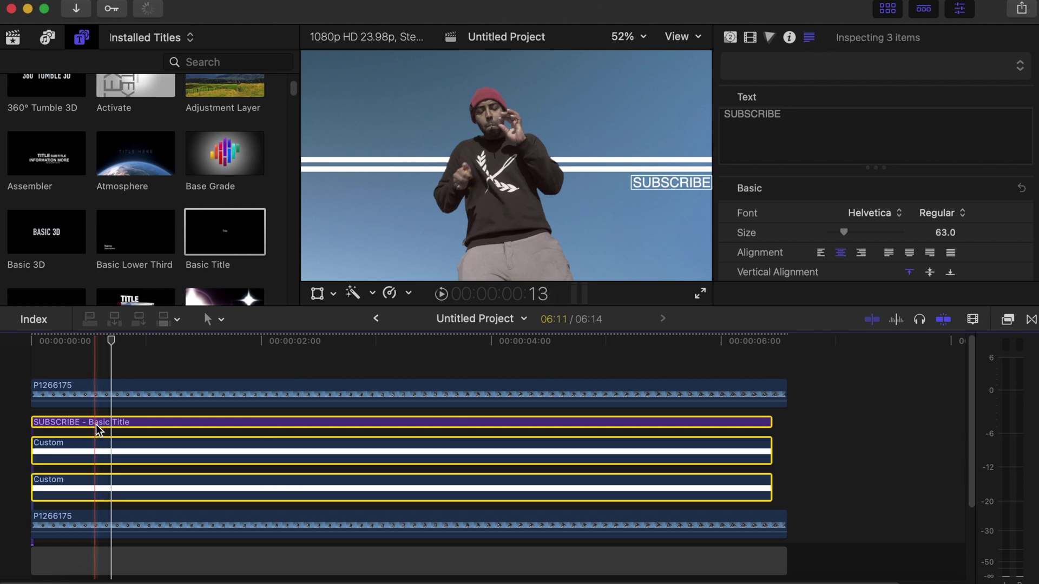
right_click(96, 424)
left_click(187, 306)
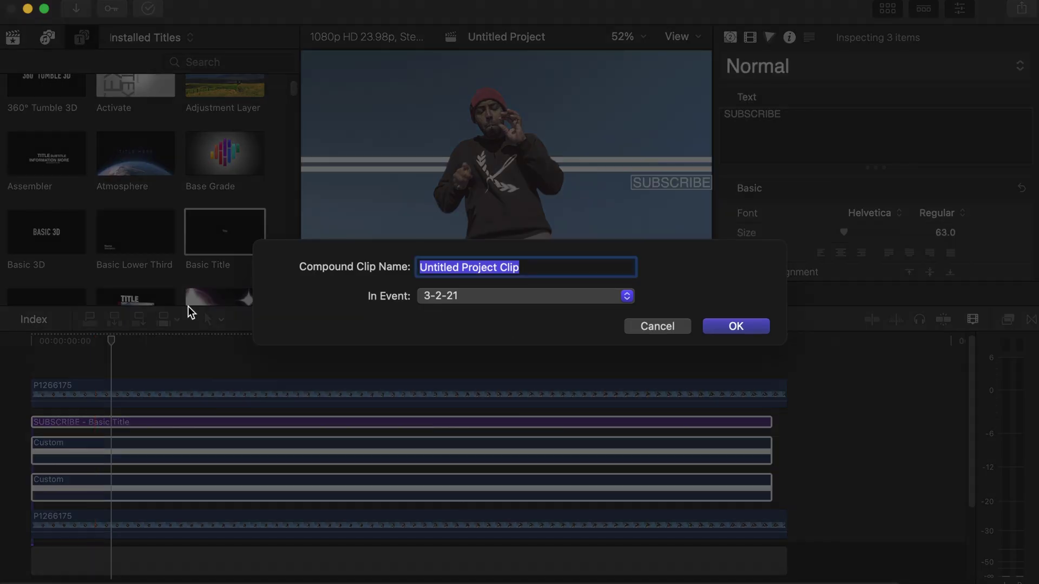
type("tit")
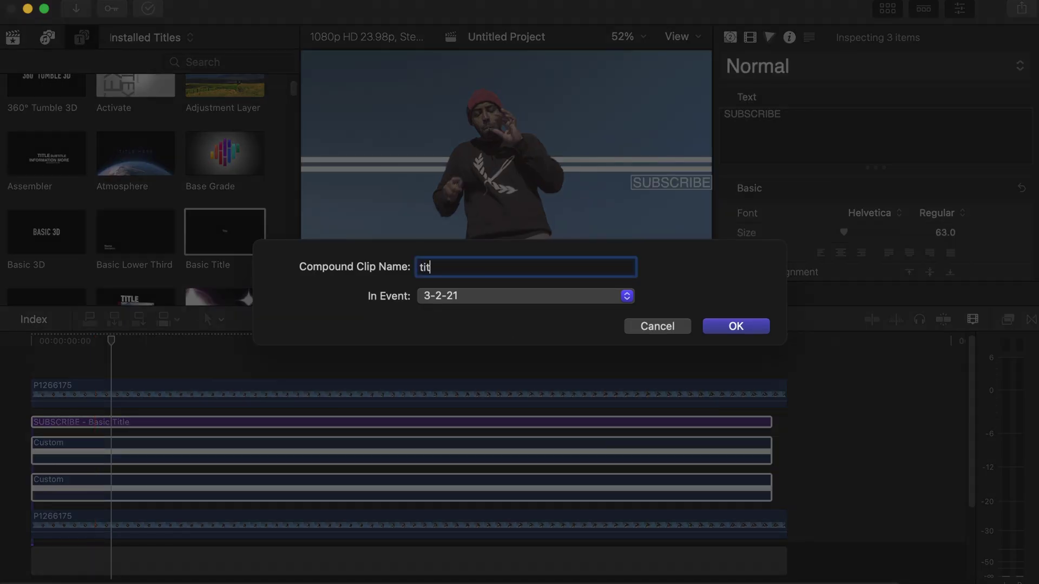
type("le ")
type("solids")
key("Return")
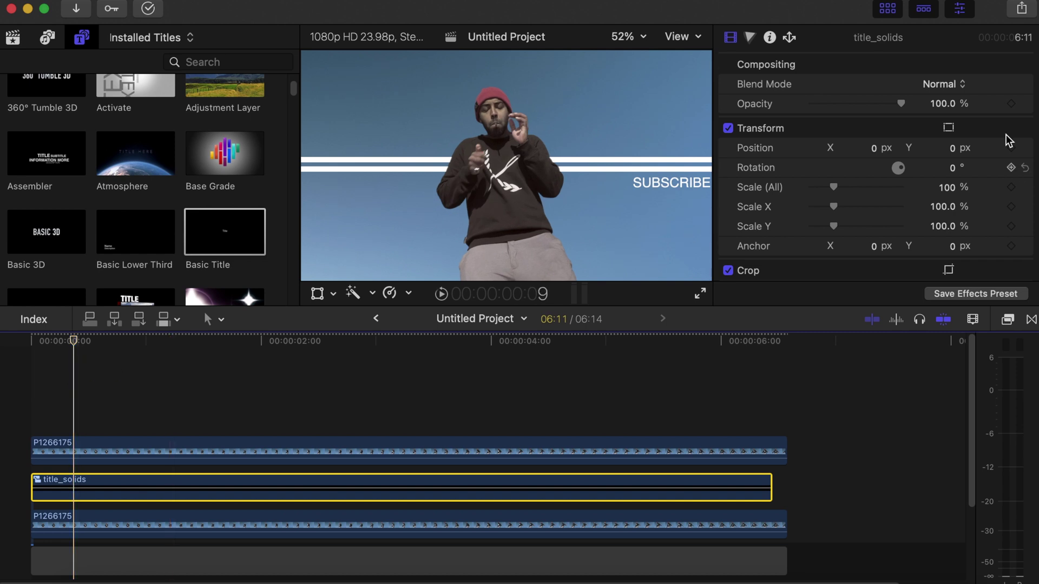
Step: Add a Position keyframe at 1:05 and remove the stray Scale keyframe
mouse_move(1010, 149)
key("shift+Right")
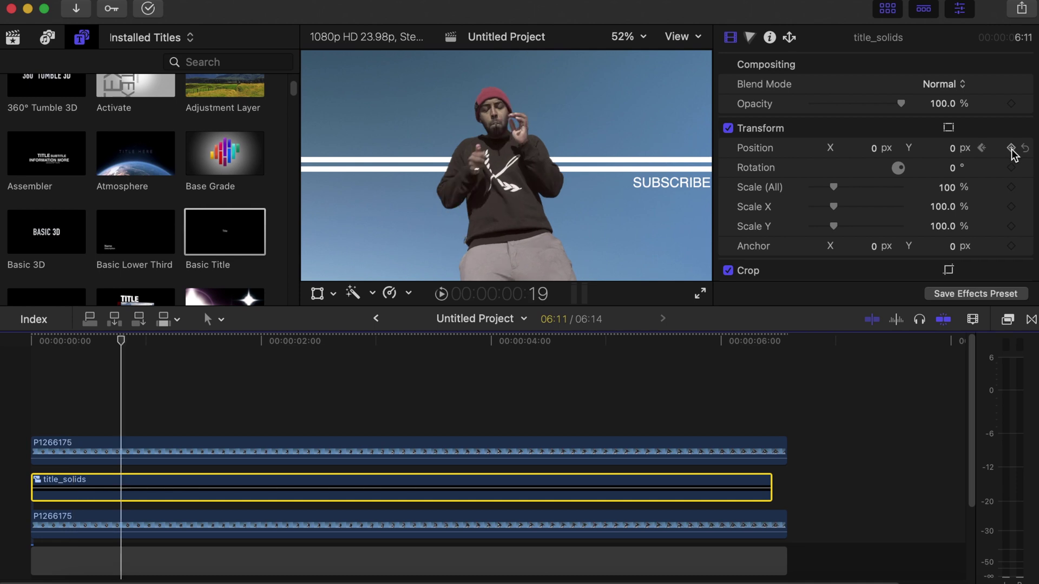
key("shift+Right")
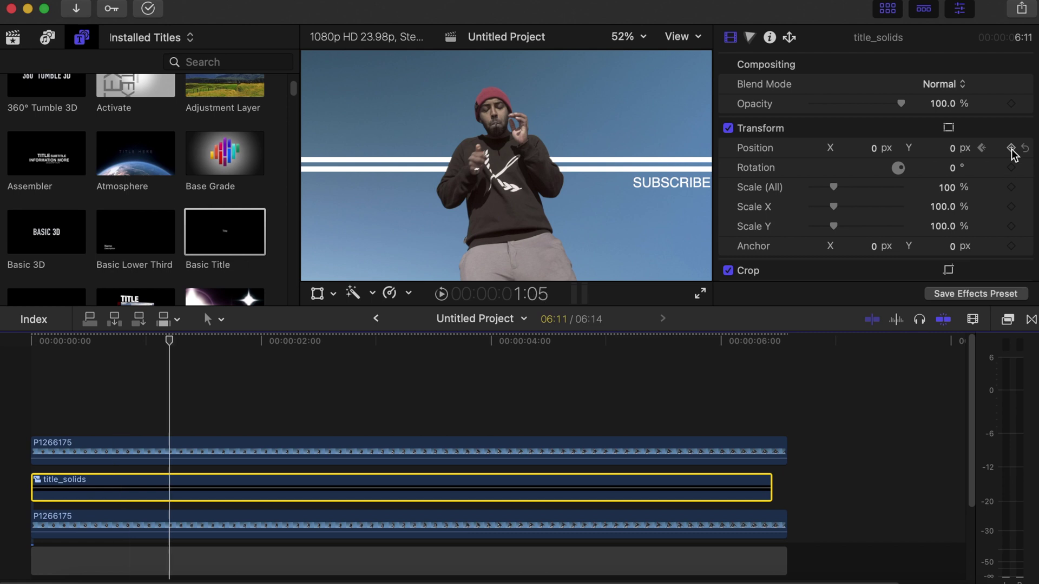
left_click(1010, 187)
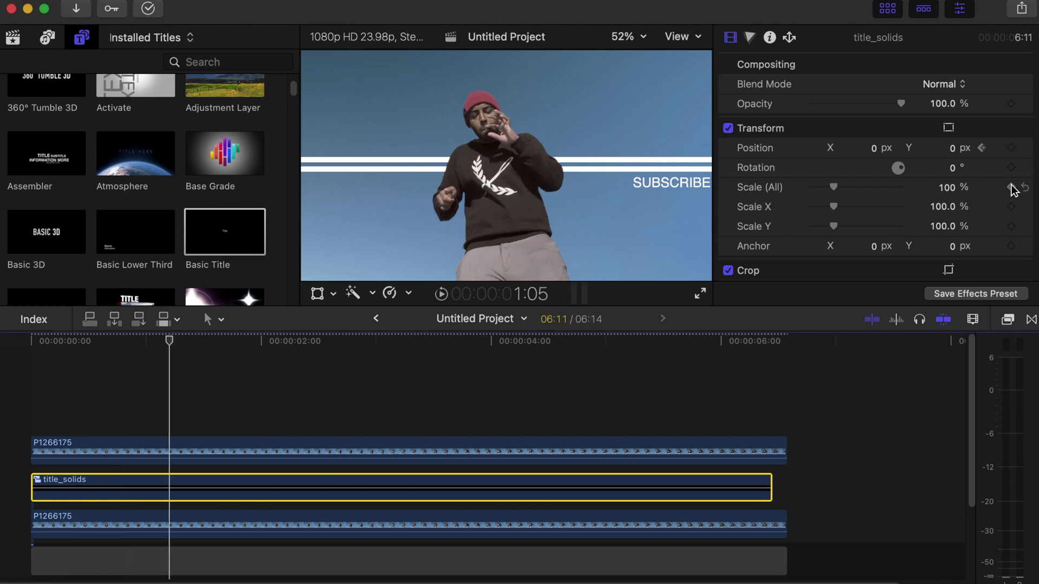
left_click(1011, 147)
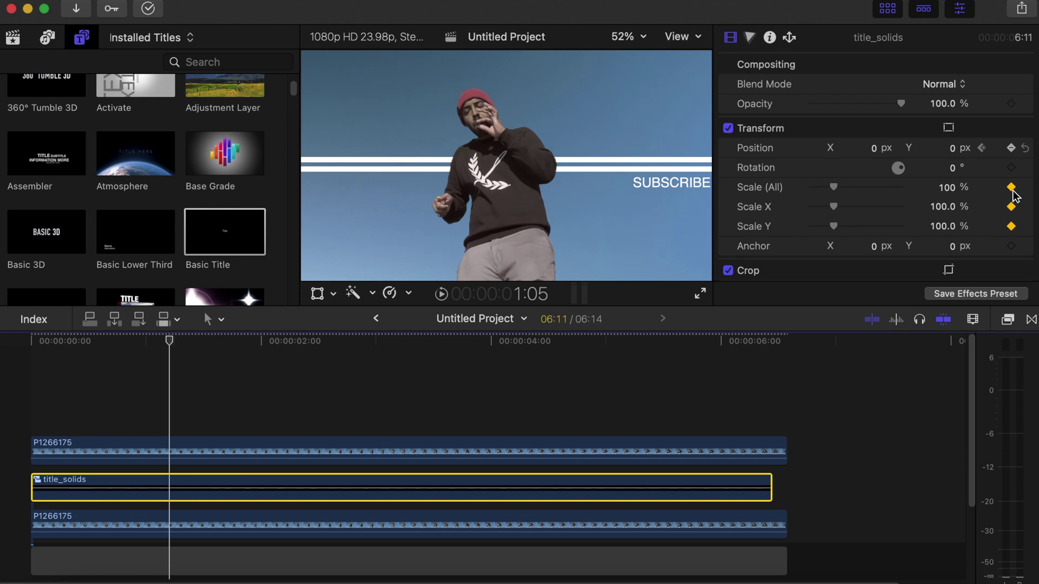
left_click(1011, 188)
Step: Add a keyframe at 2:04, preview playback, and return to the 0:09 keyframe
left_click(281, 342)
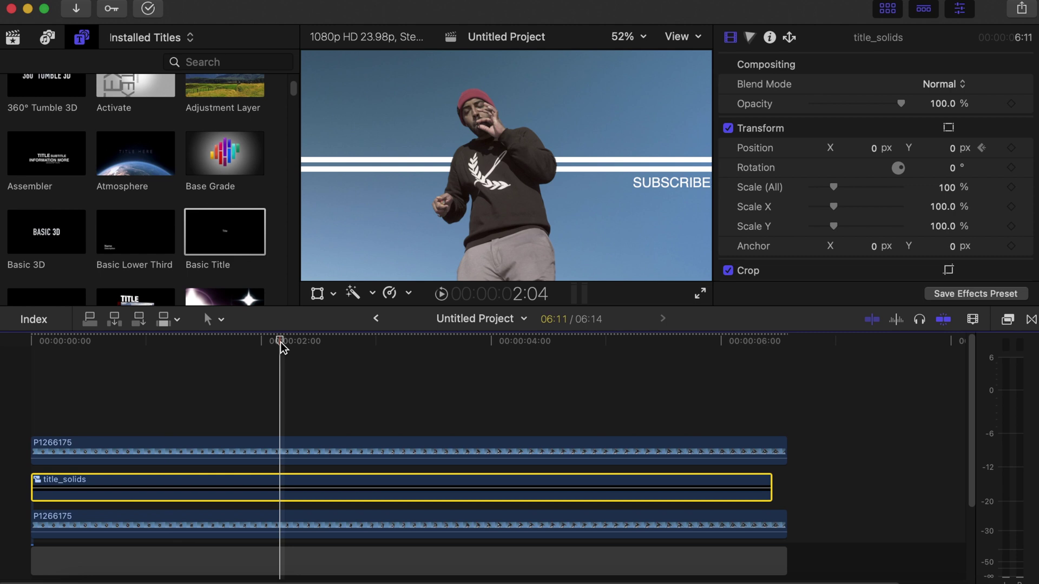
left_click(1010, 187)
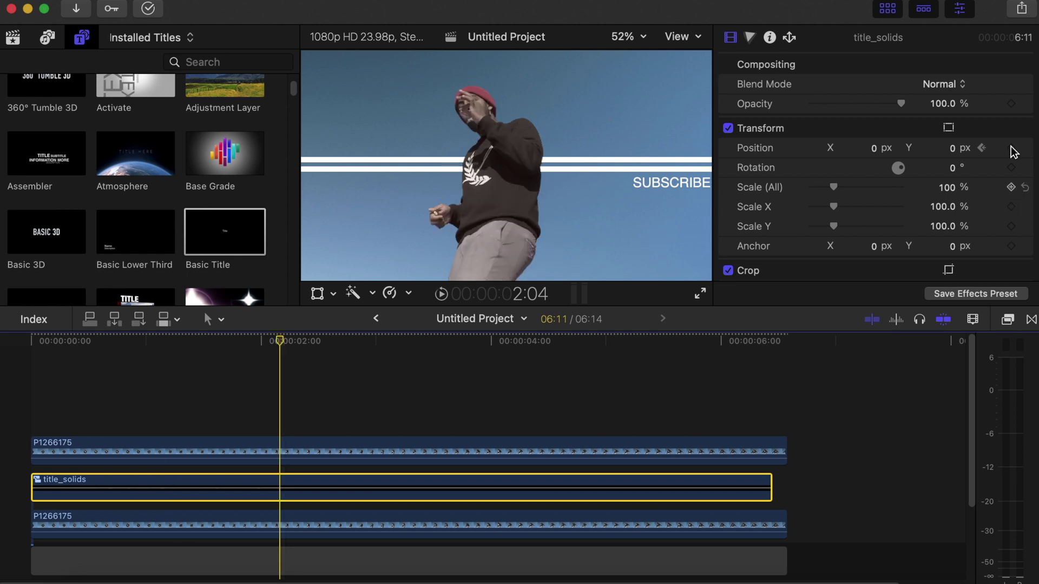
mouse_move(1010, 147)
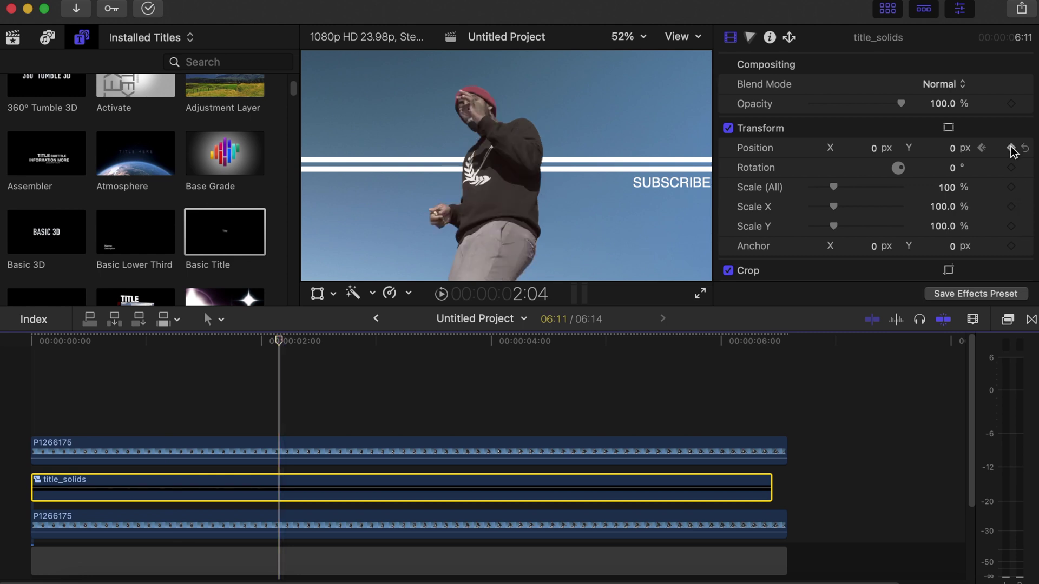
key("space")
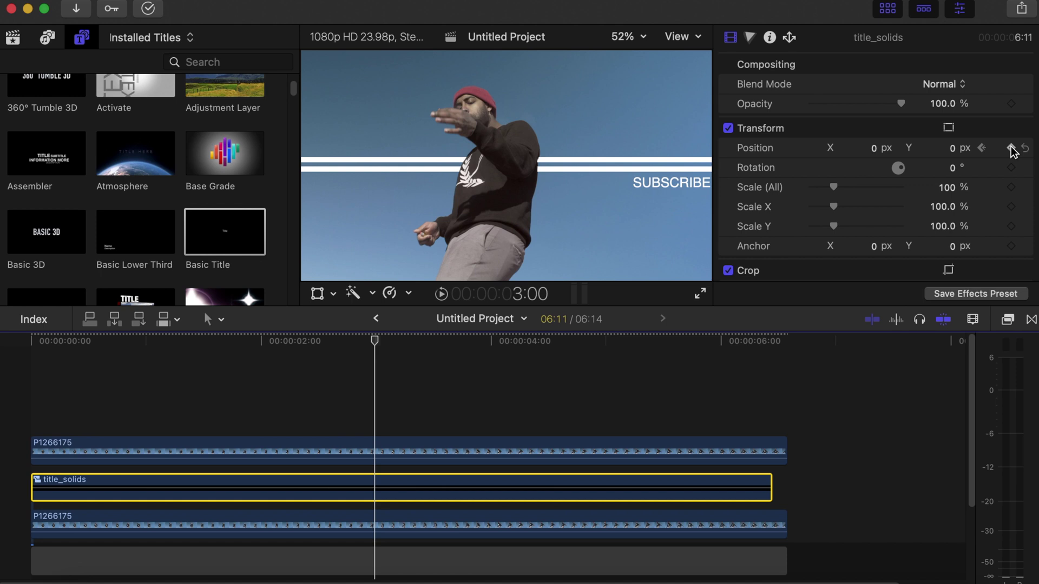
left_click(981, 148)
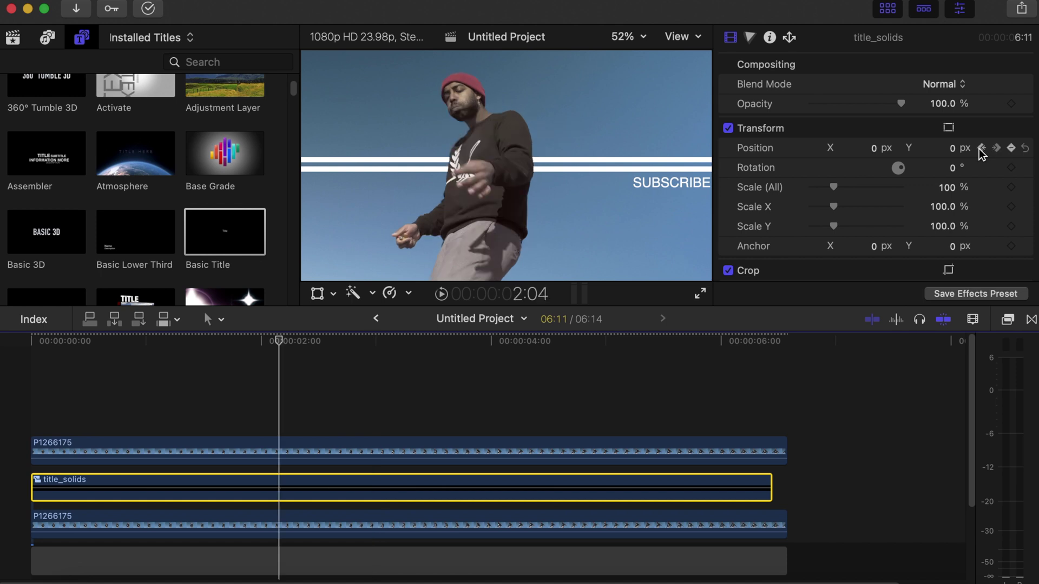
left_click(980, 148)
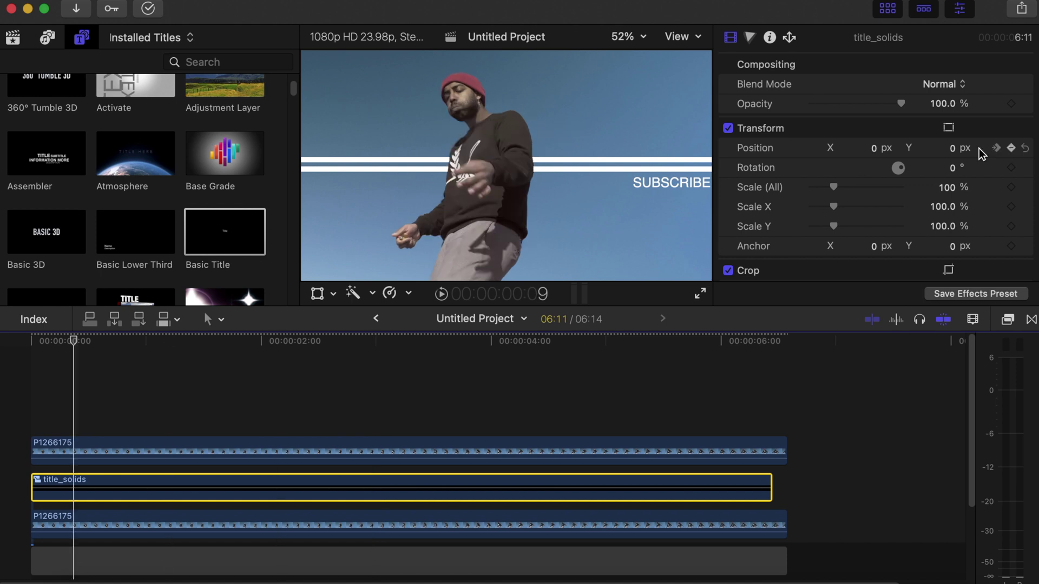
Step: Zoom the viewer to 25% and turn on the Transform on-screen controls
left_click(618, 38)
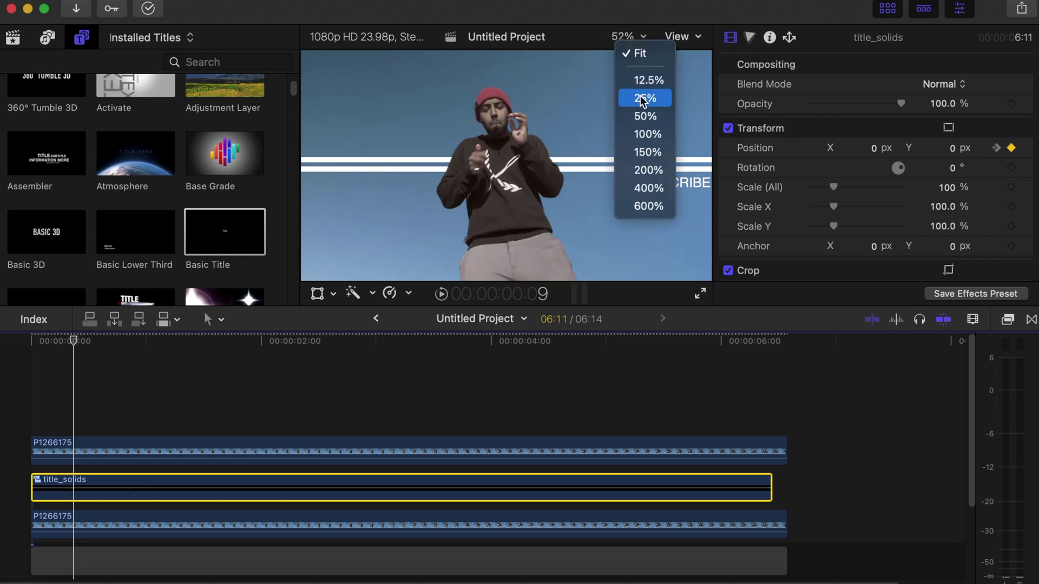
left_click(640, 98)
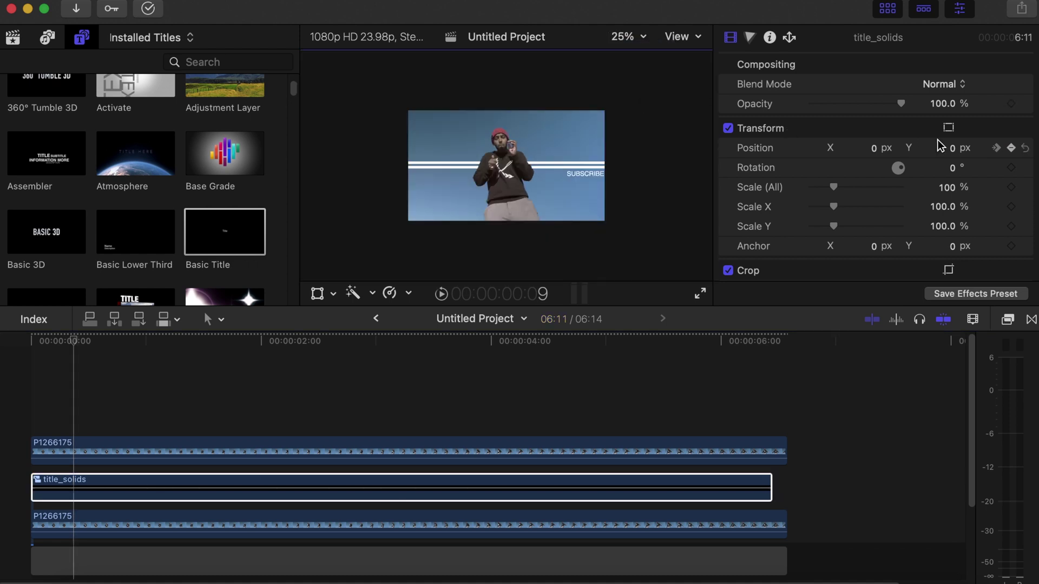
left_click(948, 128)
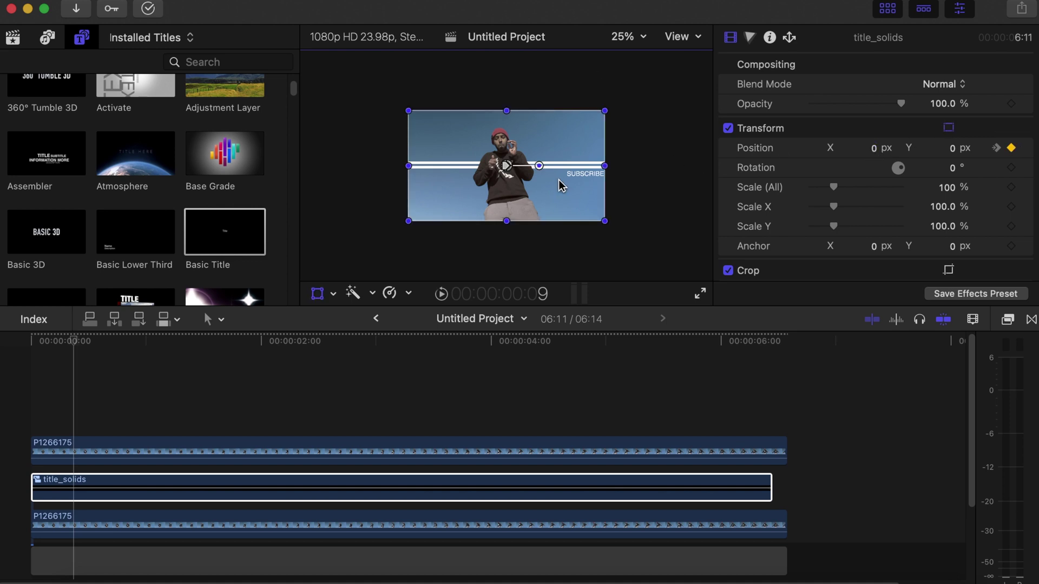
Step: Place the title fully off the left edge with Position Y 0, then step to the 1:05 and 2:04 keyframes
left_click_drag(558, 180, 394, 181)
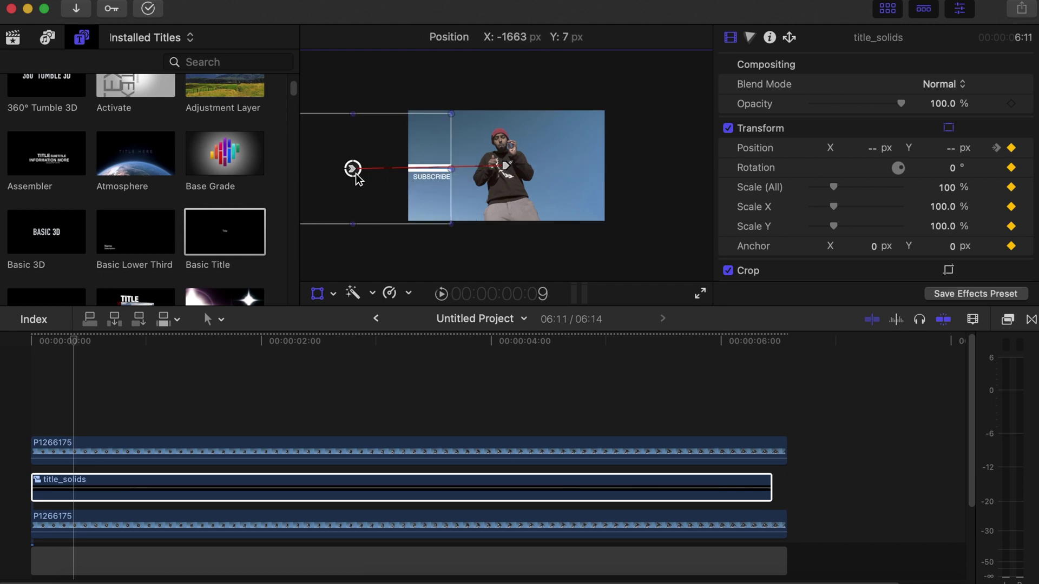
mouse_move(393, 185)
left_mouse_down()
mouse_move(341, 172)
mouse_move(381, 174)
left_mouse_up()
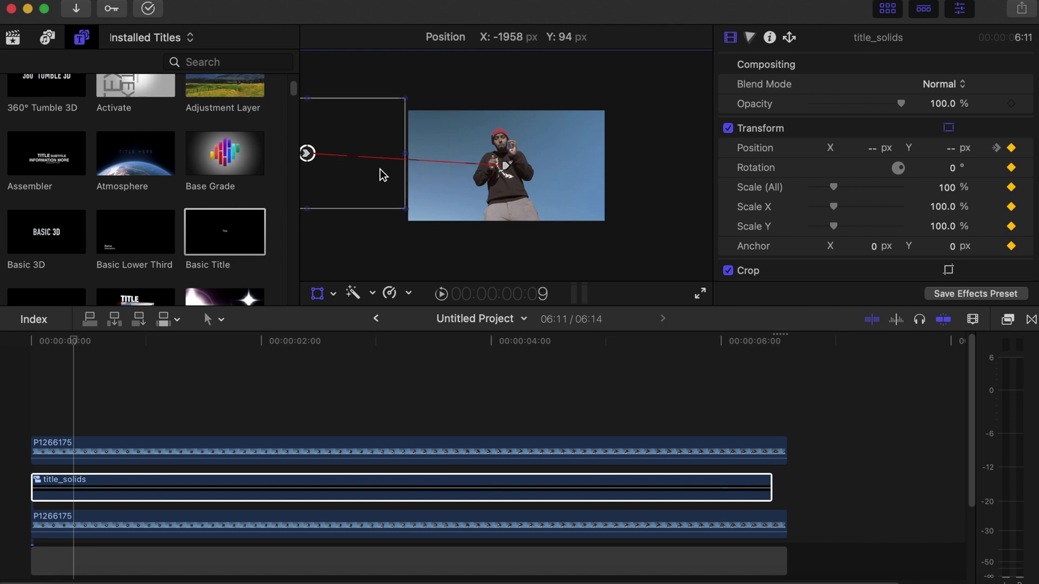
left_click(950, 147)
type("0")
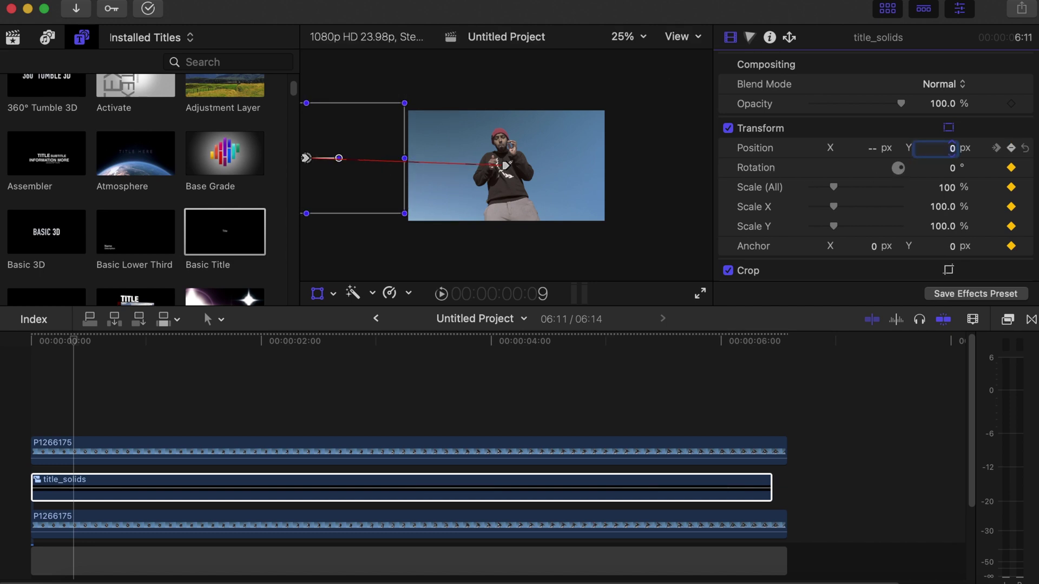
key("Return")
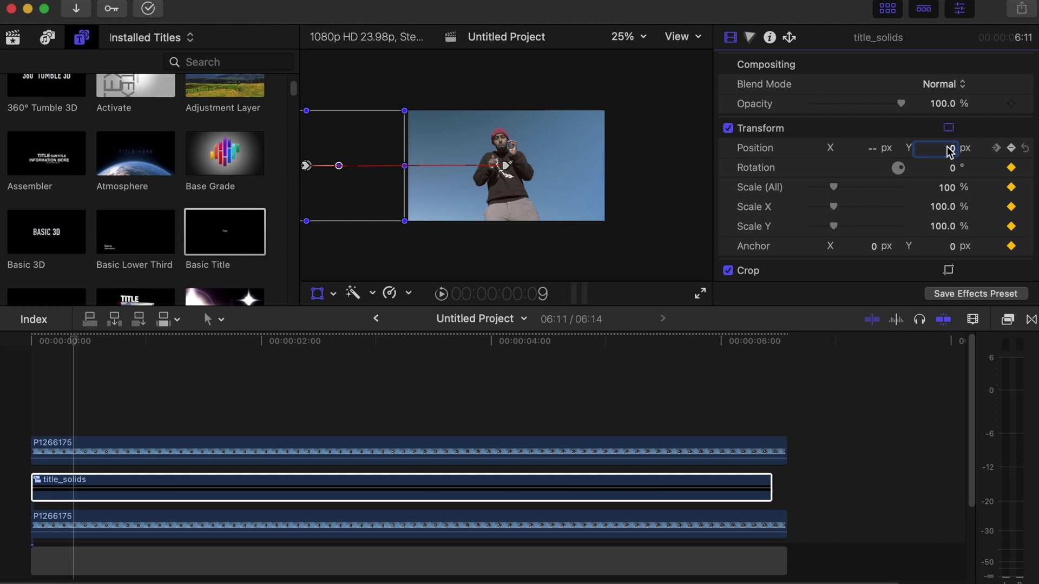
left_click(996, 149)
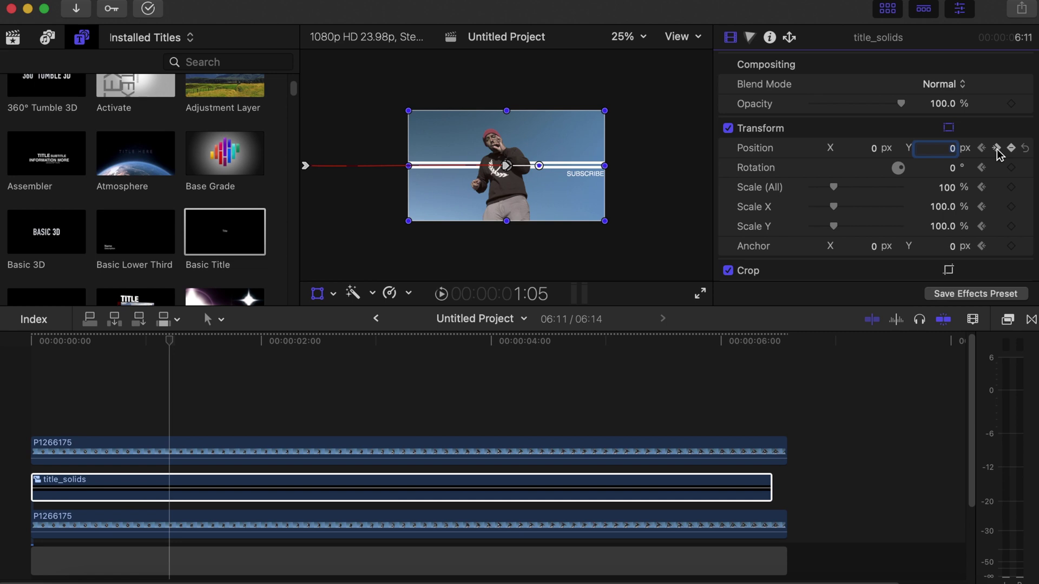
left_click(996, 149)
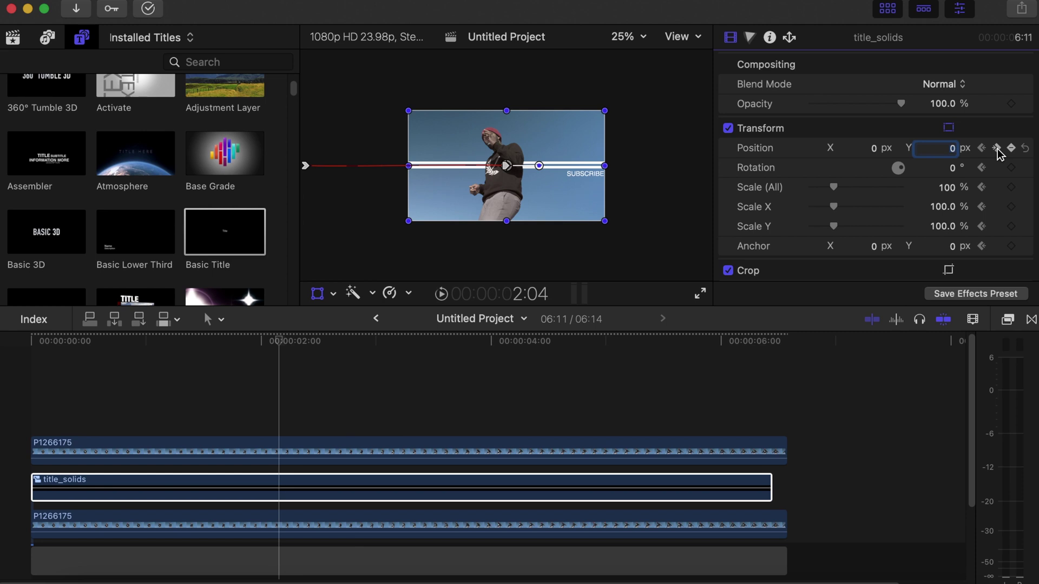
Step: Keyframe the title off the right edge at 3:00 with Position Y set to 0
left_click(997, 151)
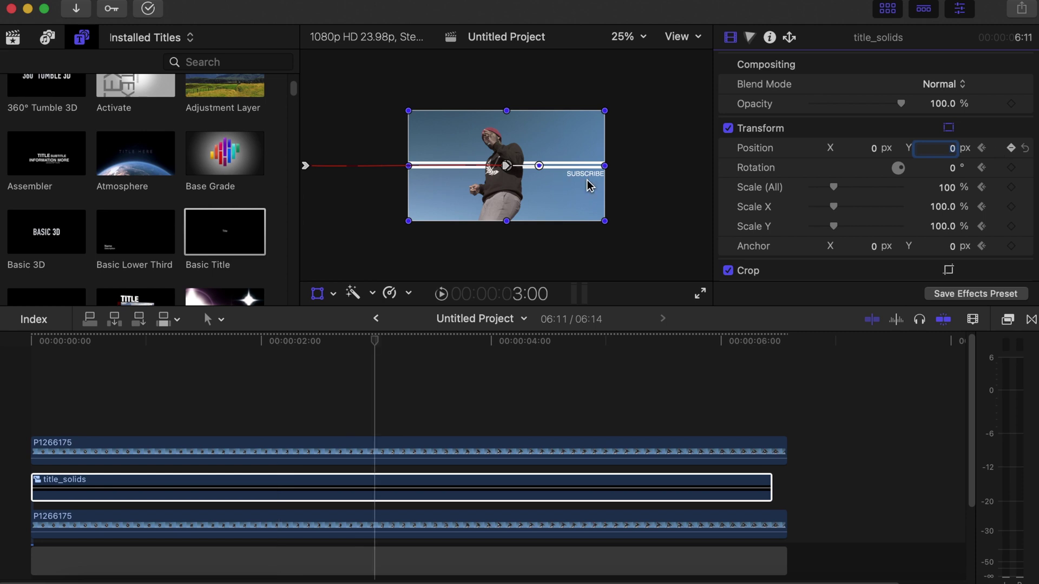
left_click(566, 189)
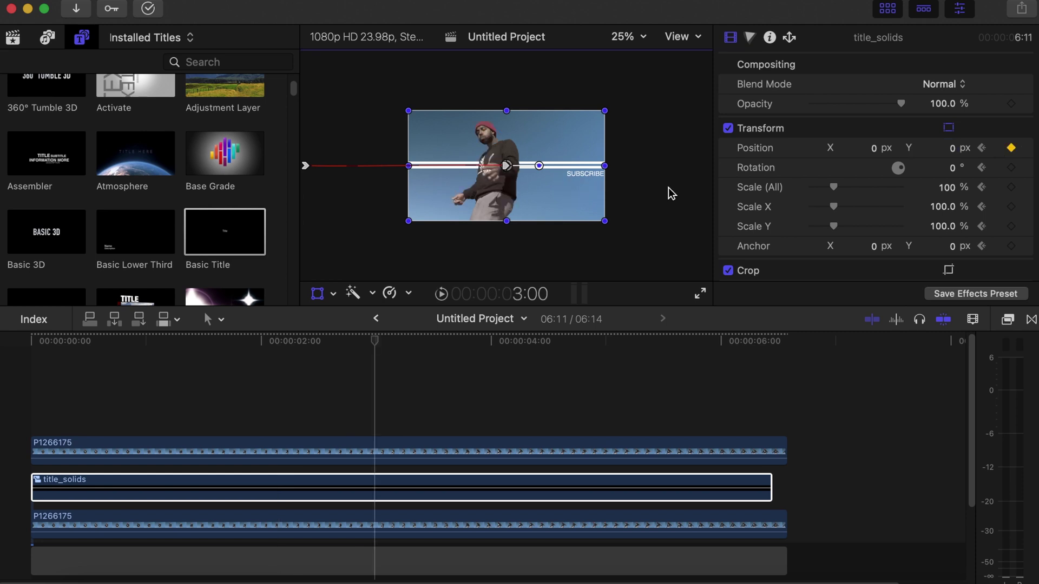
left_click_drag(667, 187, 725, 190)
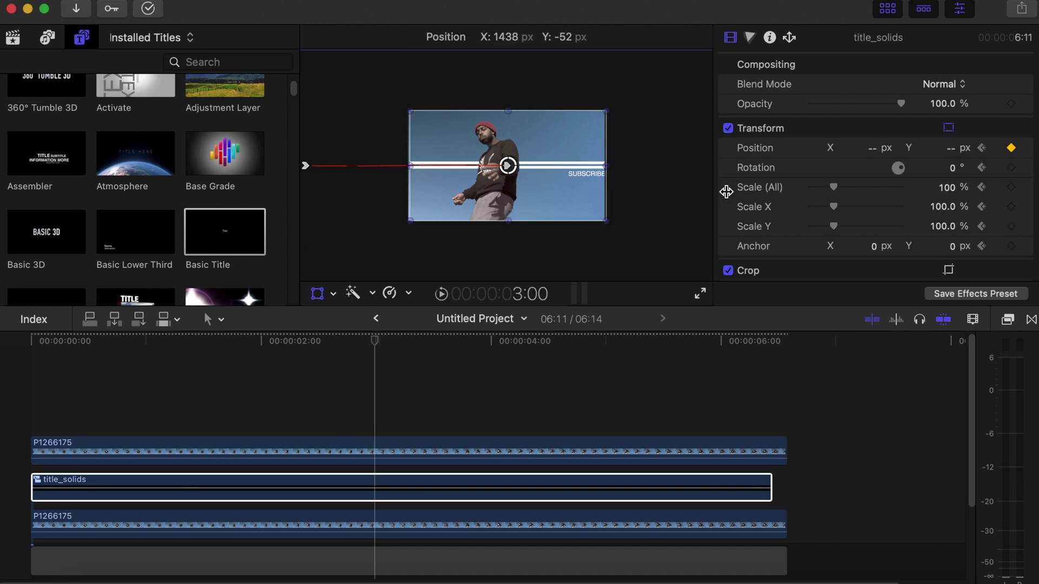
left_click_drag(725, 191, 719, 206)
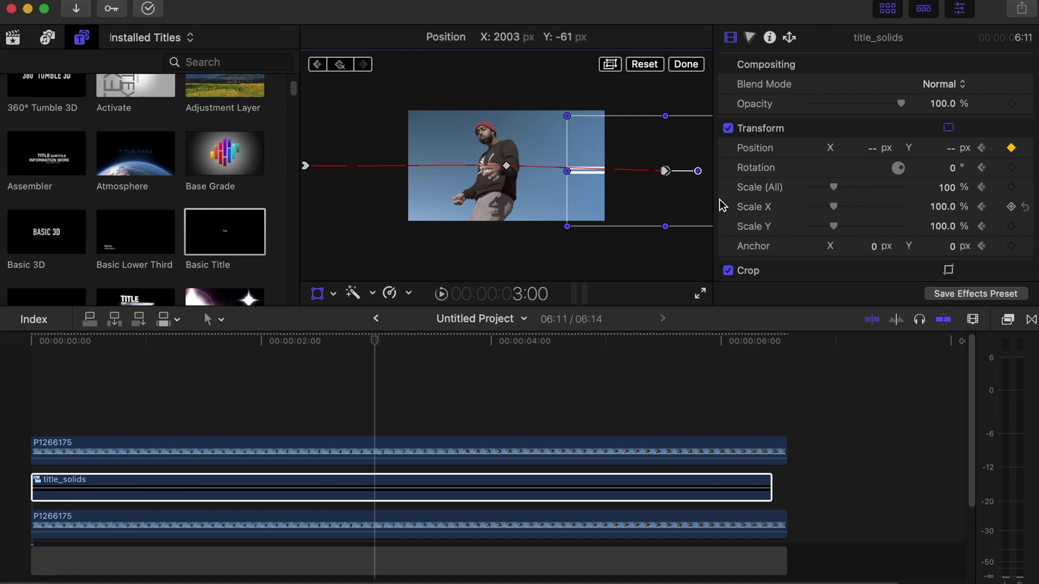
left_click(954, 155)
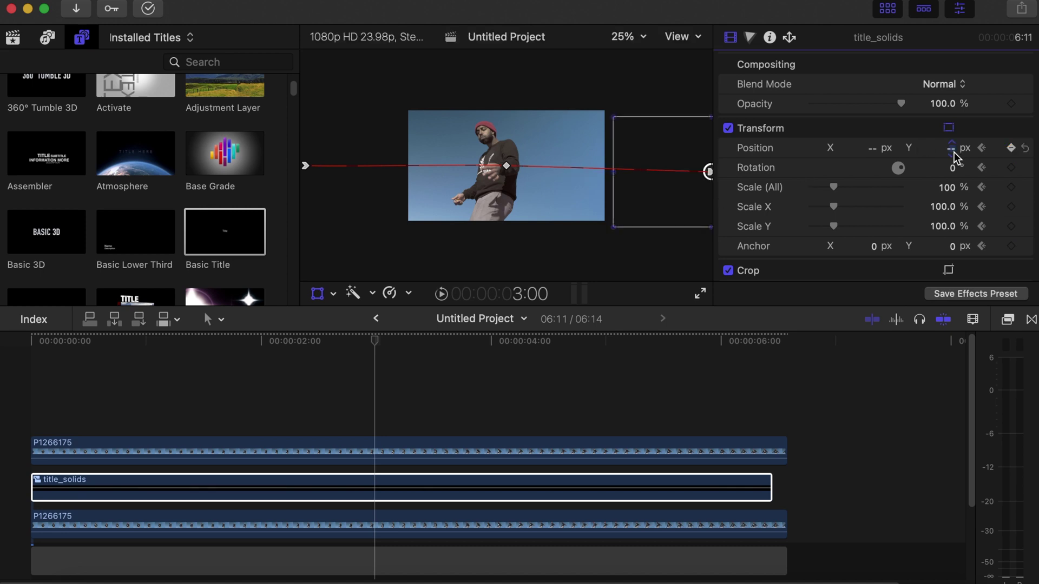
type("0")
key("Return")
left_click(1010, 148)
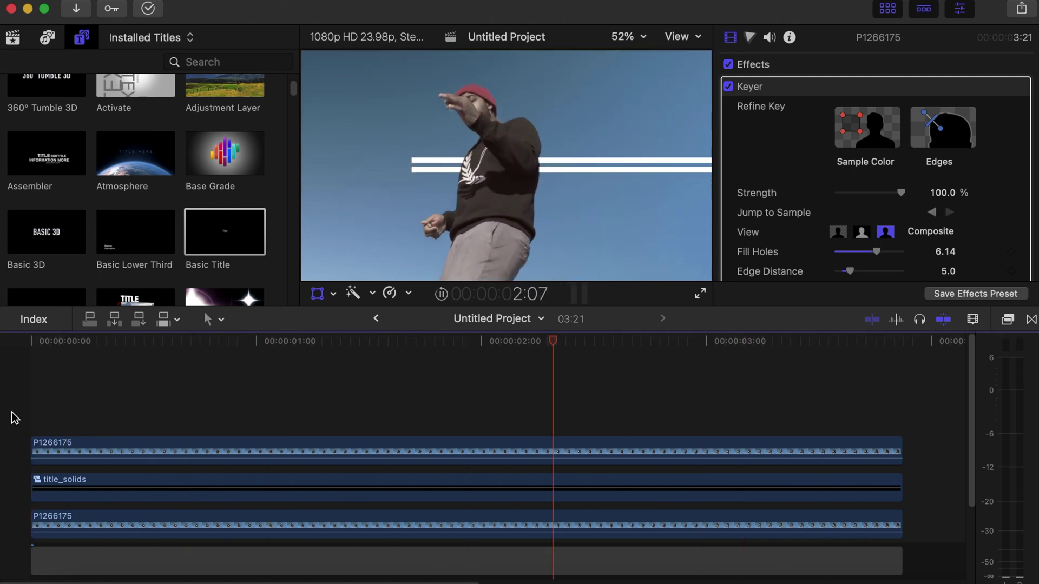
Step: Return to the start and preview the stripes and SUBSCRIBE title sliding past the keyed dancer
key("Home")
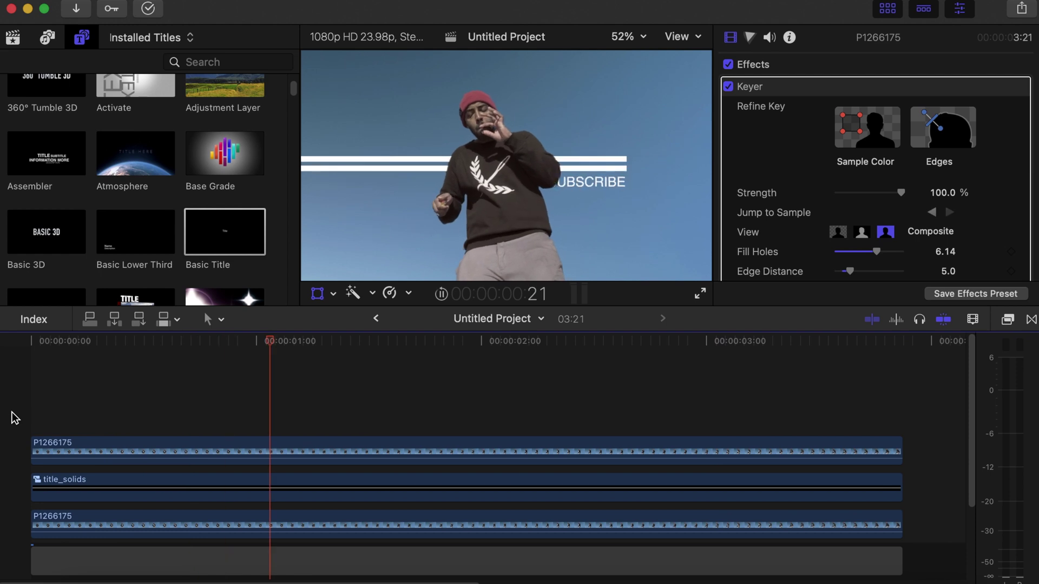